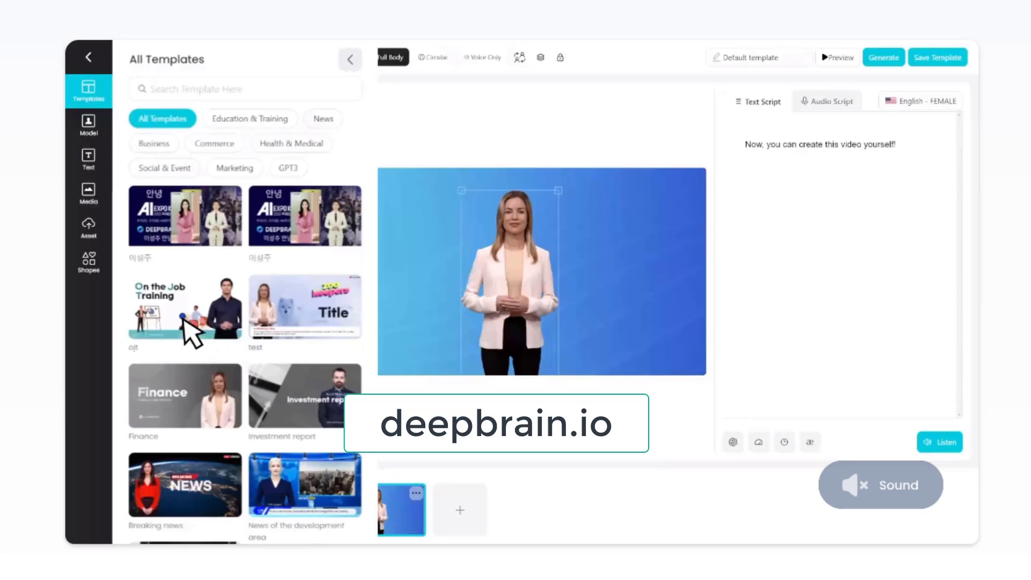
pyautogui.click(186, 314)
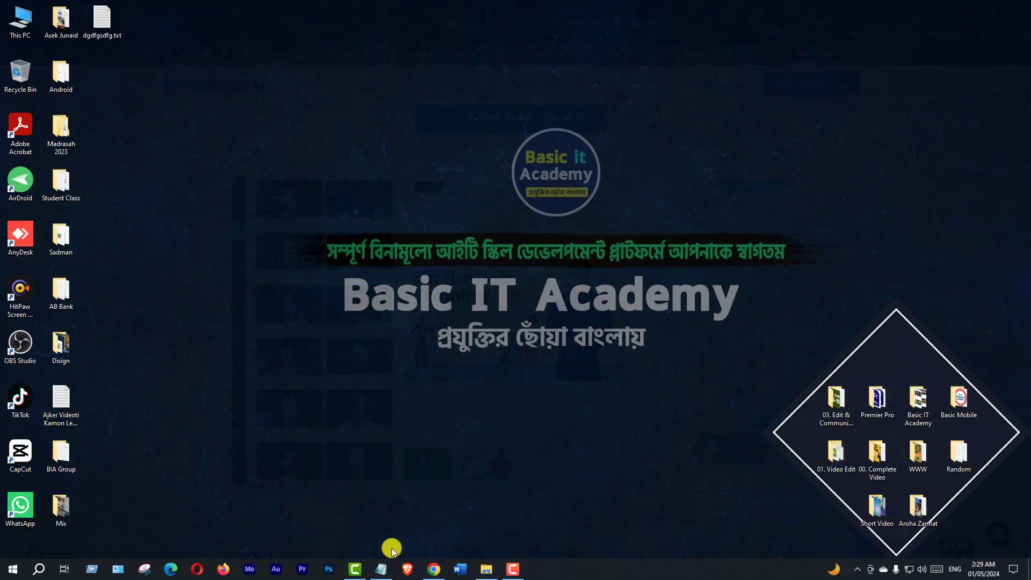
# Step: Switch to Chrome and go to the website deepbrain.io
pyautogui.click(435, 571)
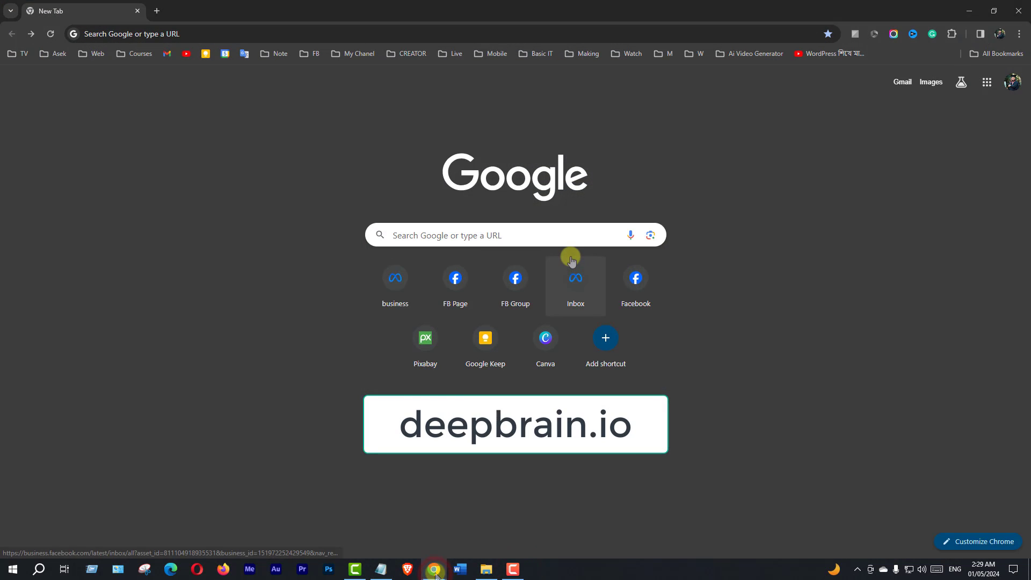
pyautogui.click(493, 234)
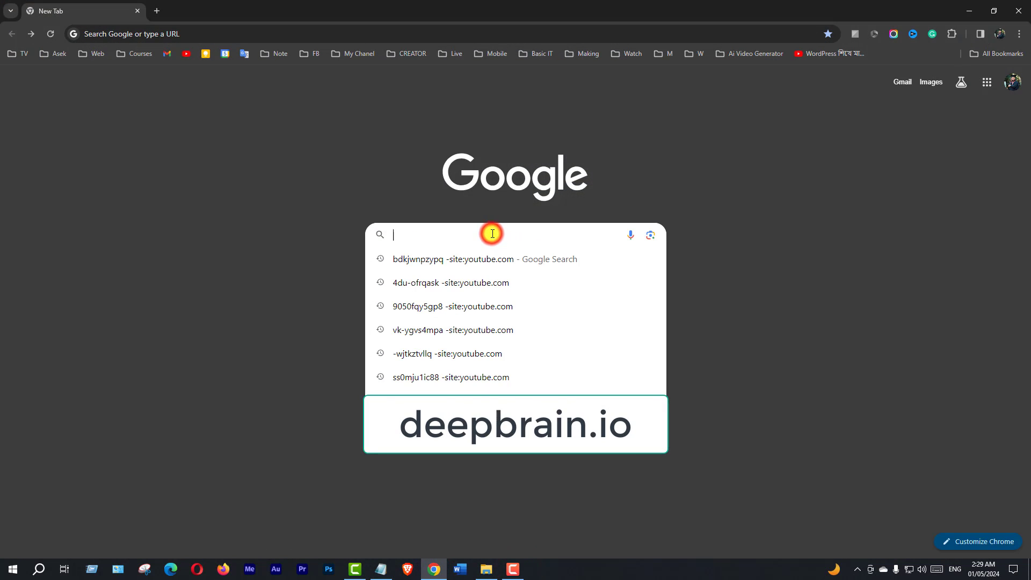
pyautogui.write('deepbrain.io')
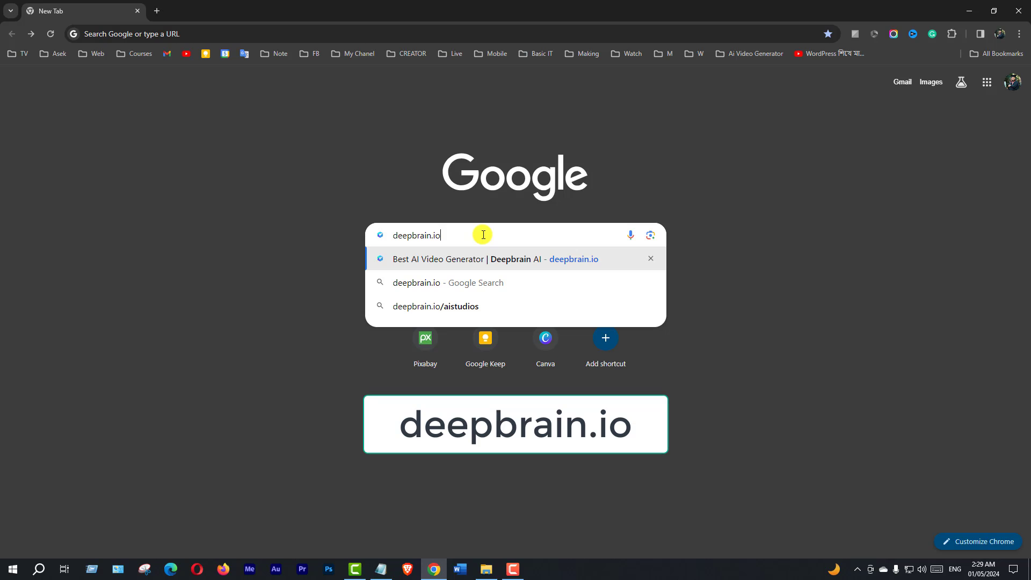
pyautogui.press('Return')
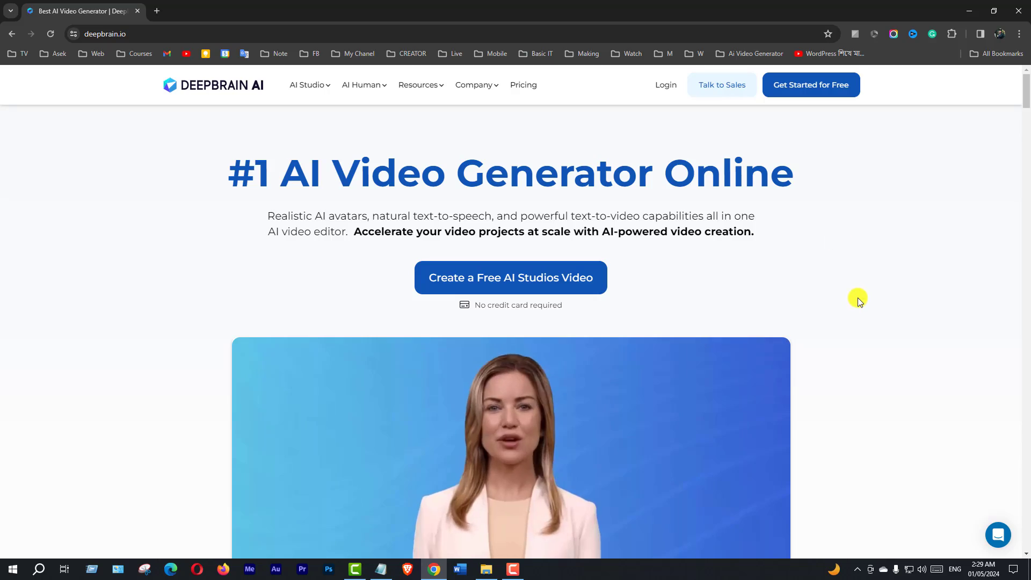
# Step: Start a free AI Studios video from the home page and dismiss the ChatGPT video creation dialog
pyautogui.scroll(-3, 859, 298)
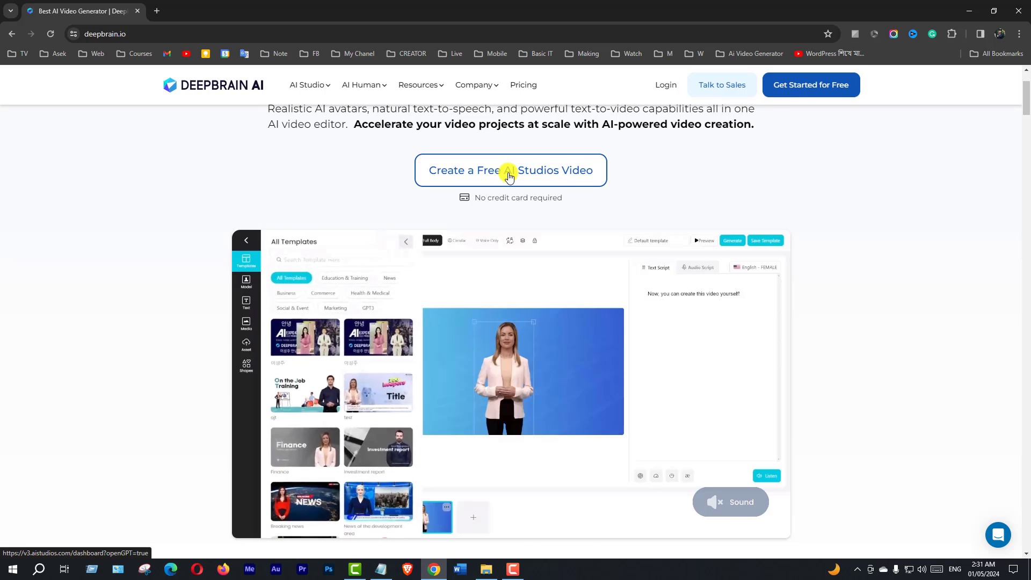
pyautogui.click(510, 175)
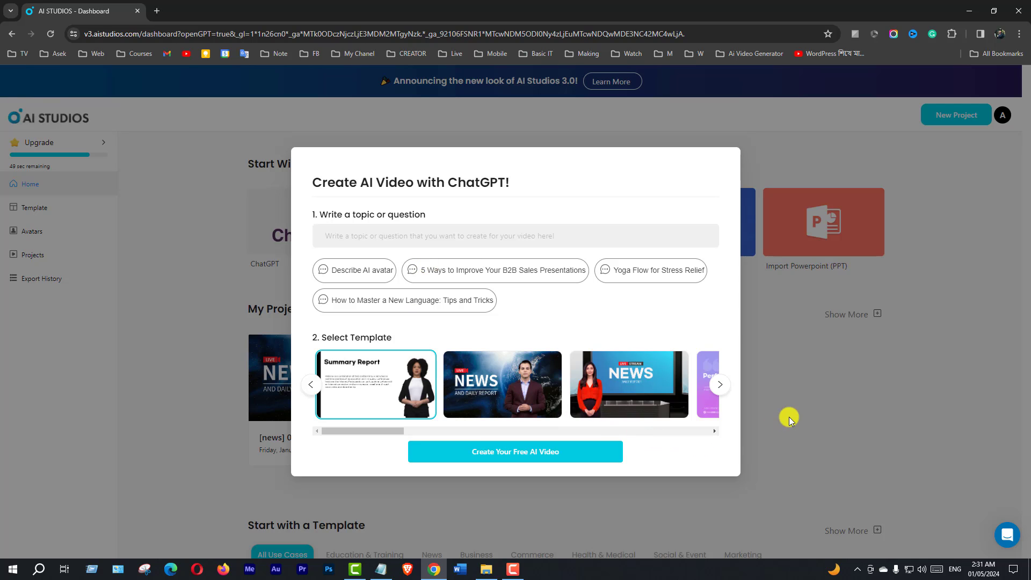
pyautogui.click(831, 402)
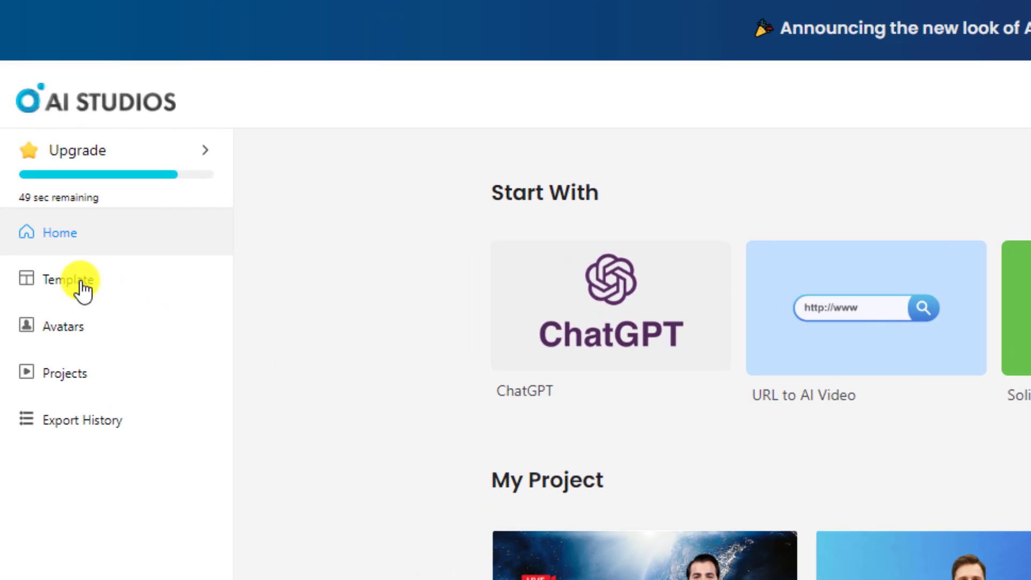
# Step: Open the template library, compare the News, Business and Health & Medical categories, and return to the News templates
pyautogui.click(81, 288)
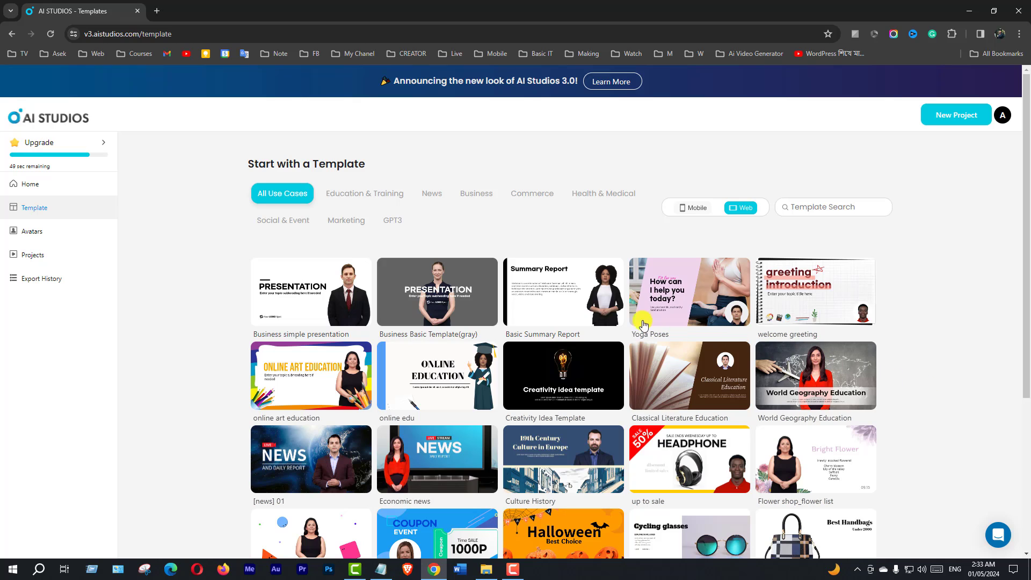
pyautogui.click(433, 196)
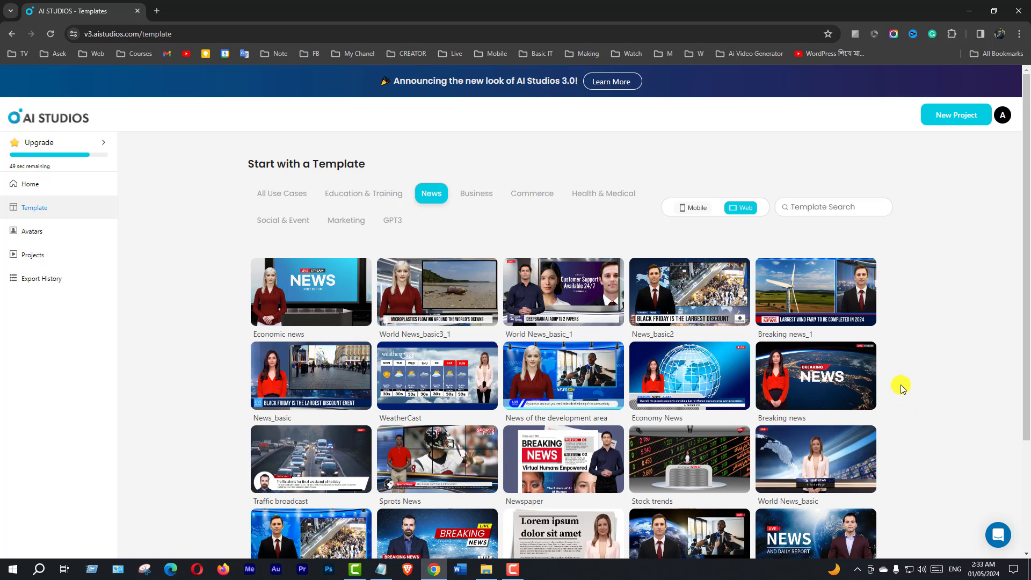
pyautogui.click(475, 195)
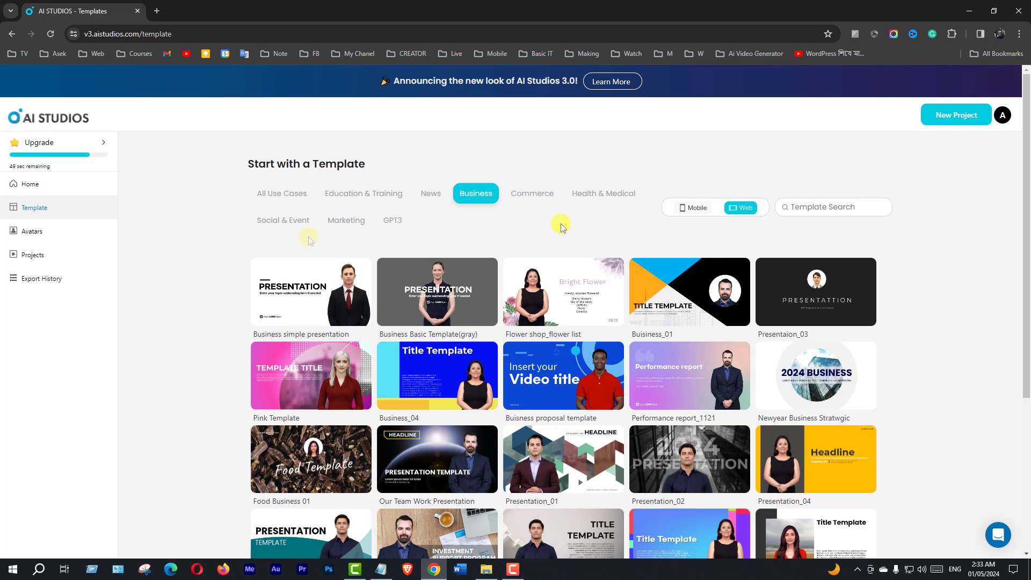
pyautogui.click(605, 197)
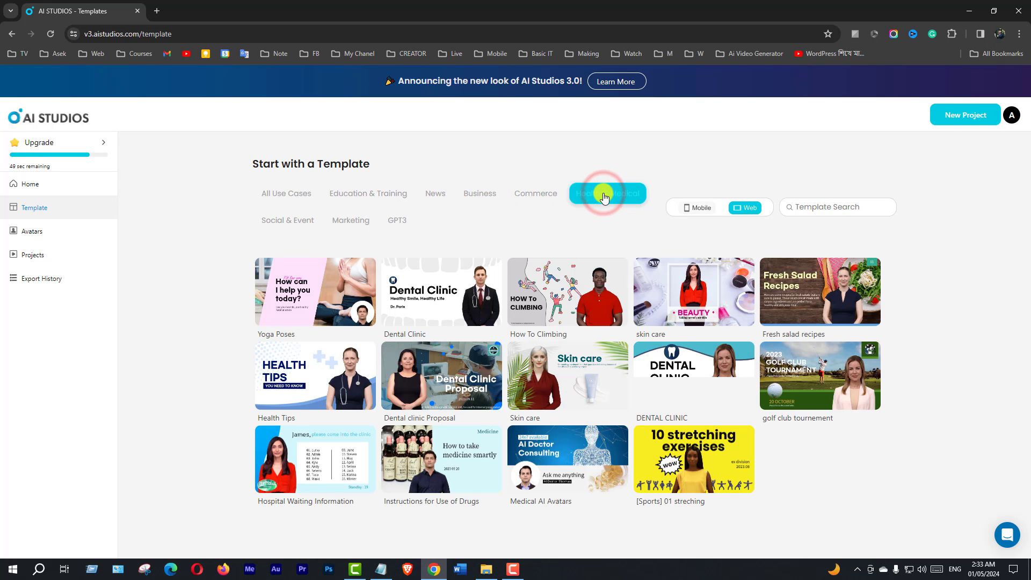
pyautogui.click(433, 195)
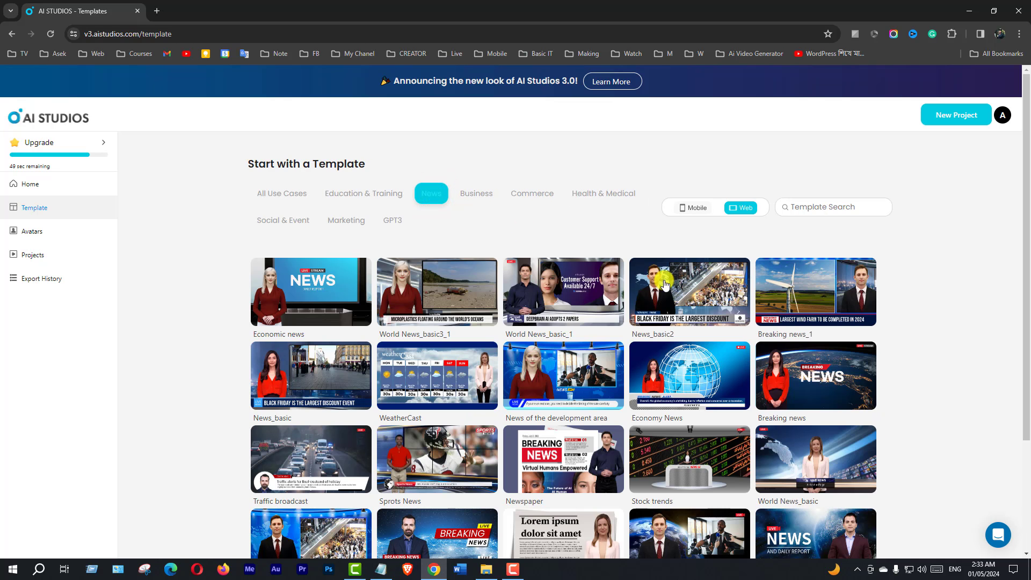
# Step: Preview the Breaking News template, look through the other suggested templates, and start creating the AI video
pyautogui.scroll(-3, 915, 381)
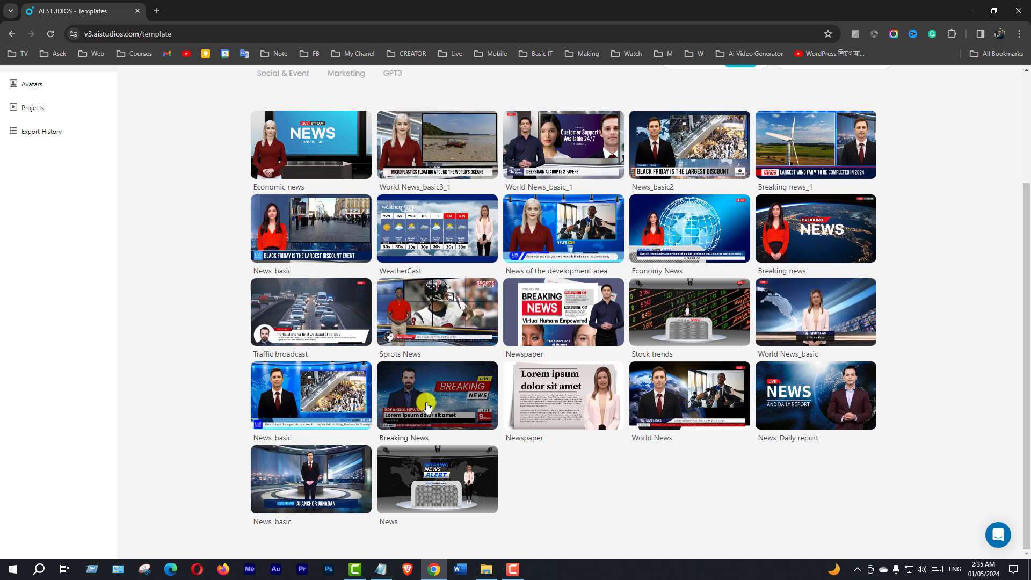
pyautogui.click(435, 400)
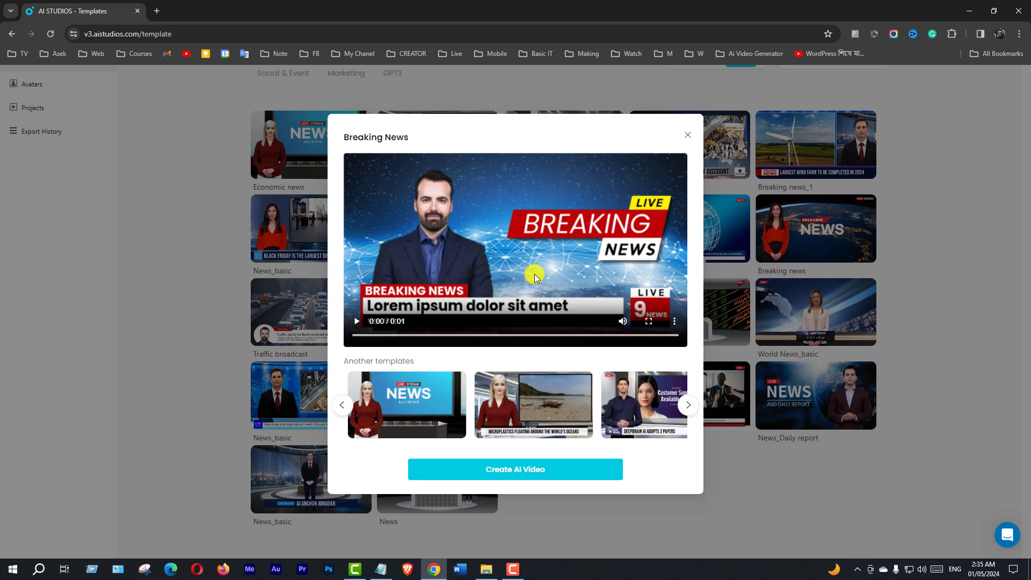
pyautogui.click(688, 406)
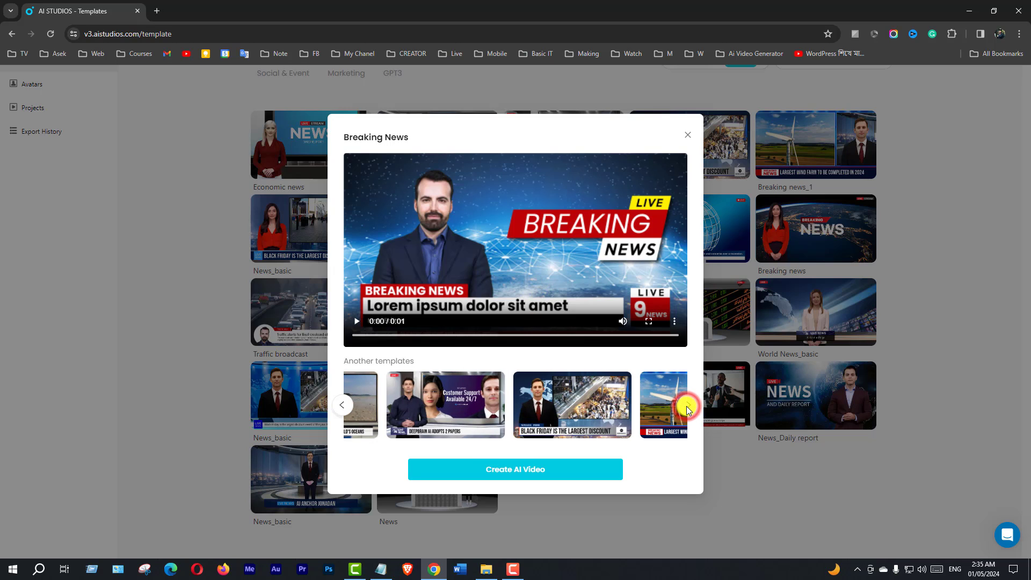
pyautogui.click(687, 407)
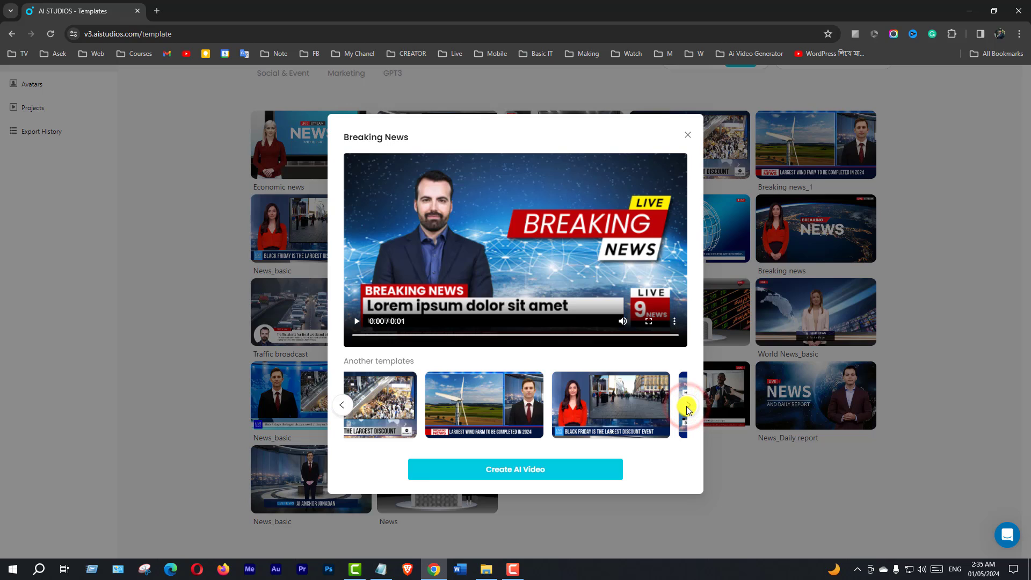
pyautogui.click(687, 406)
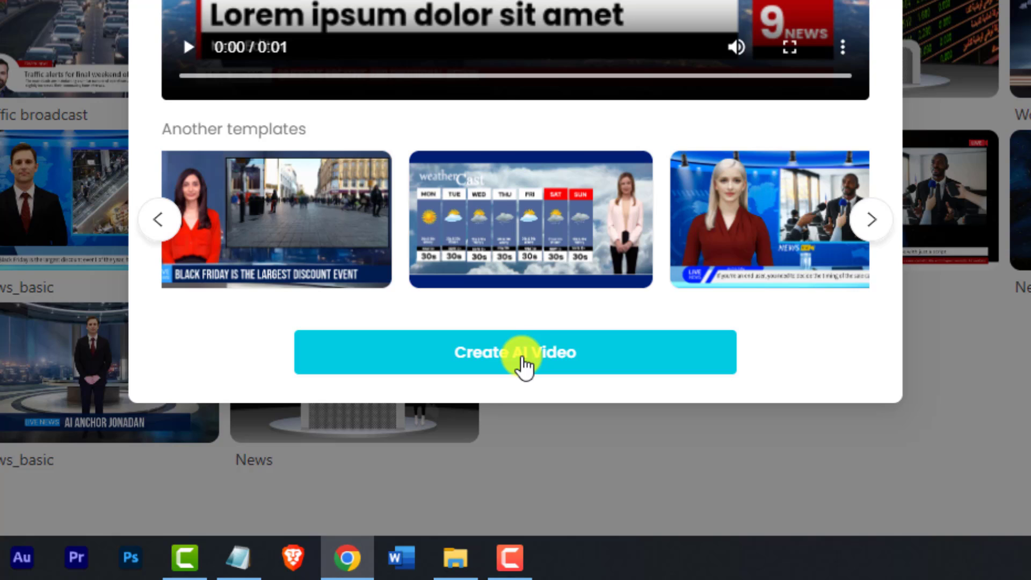
pyautogui.click(524, 364)
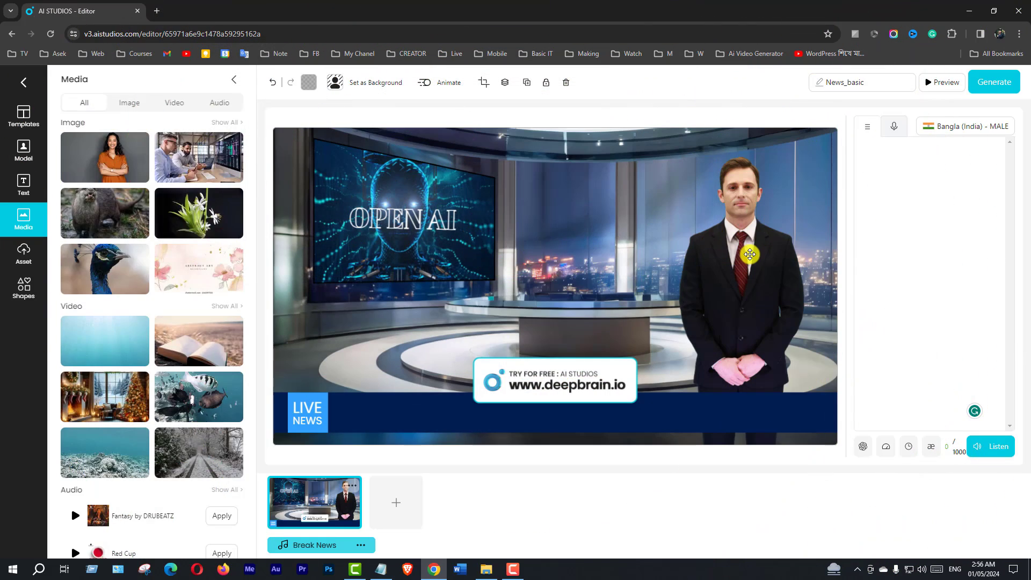
# Step: Select the presenter in the scene and look through the available AI avatars
pyautogui.click(751, 254)
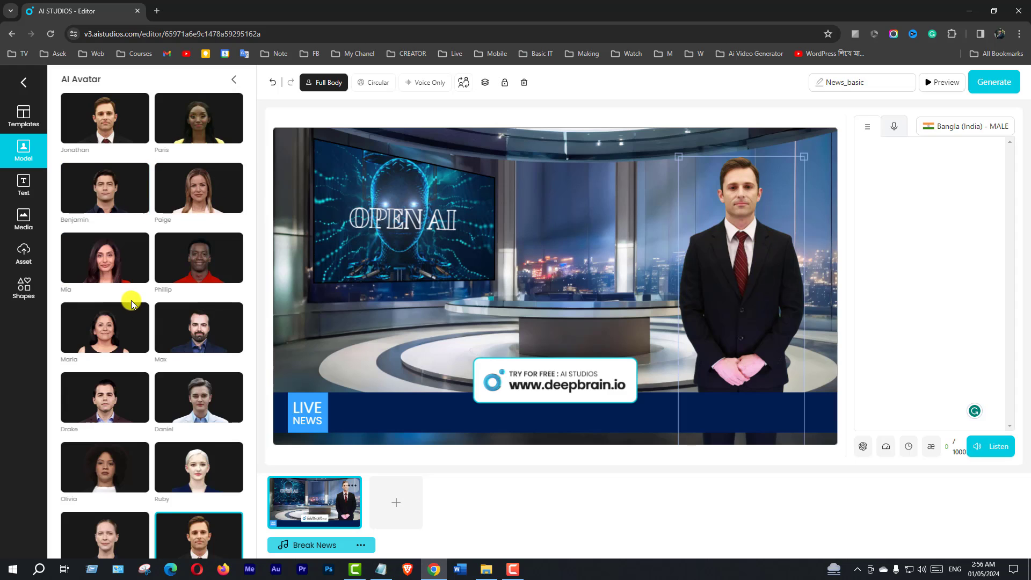
pyautogui.scroll(-5, 135, 303)
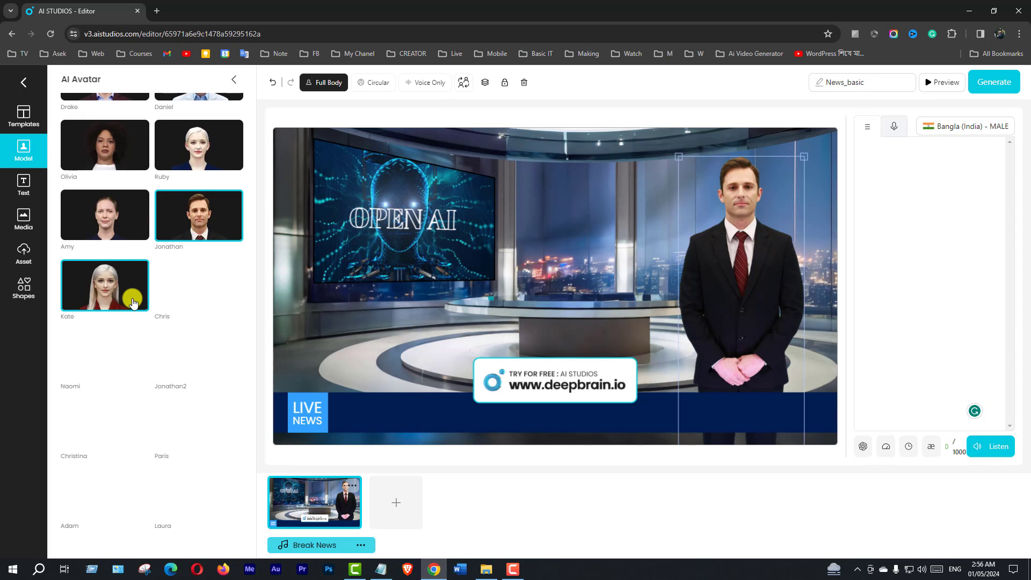
pyautogui.scroll(5, 131, 297)
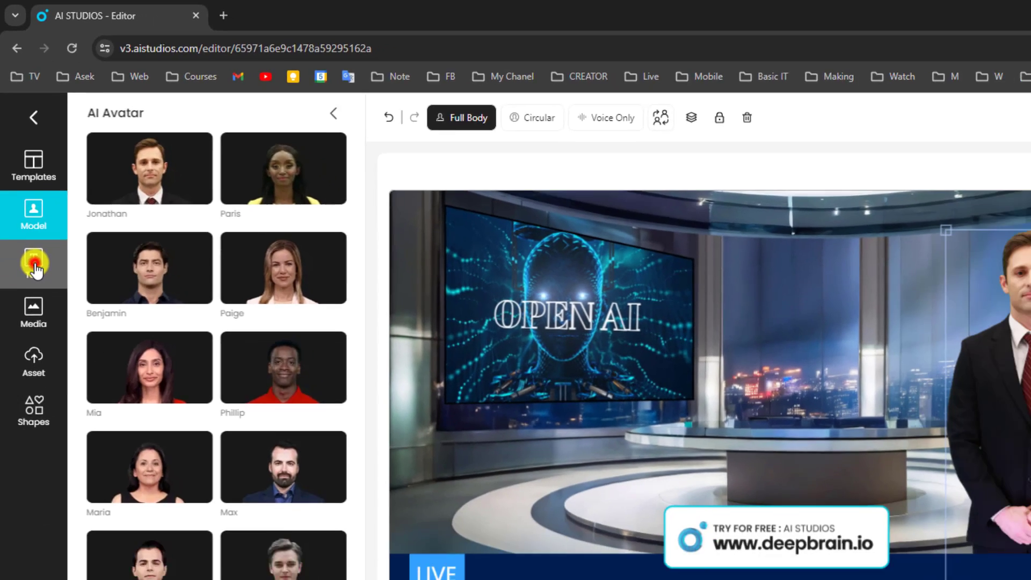
# Step: Add a title text to the scene and change its wording to "Basic IT Academy"
pyautogui.click(41, 322)
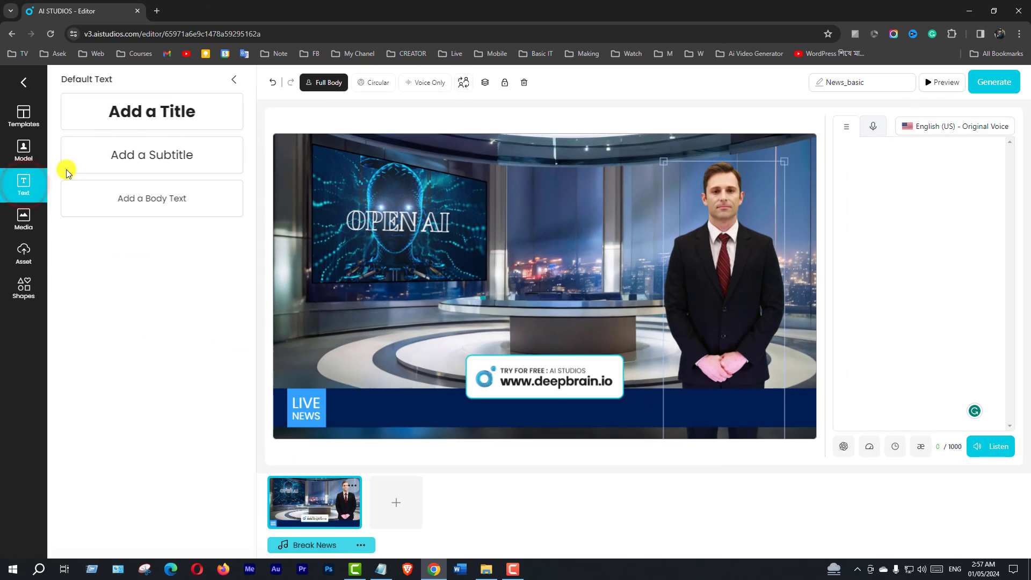
pyautogui.click(139, 110)
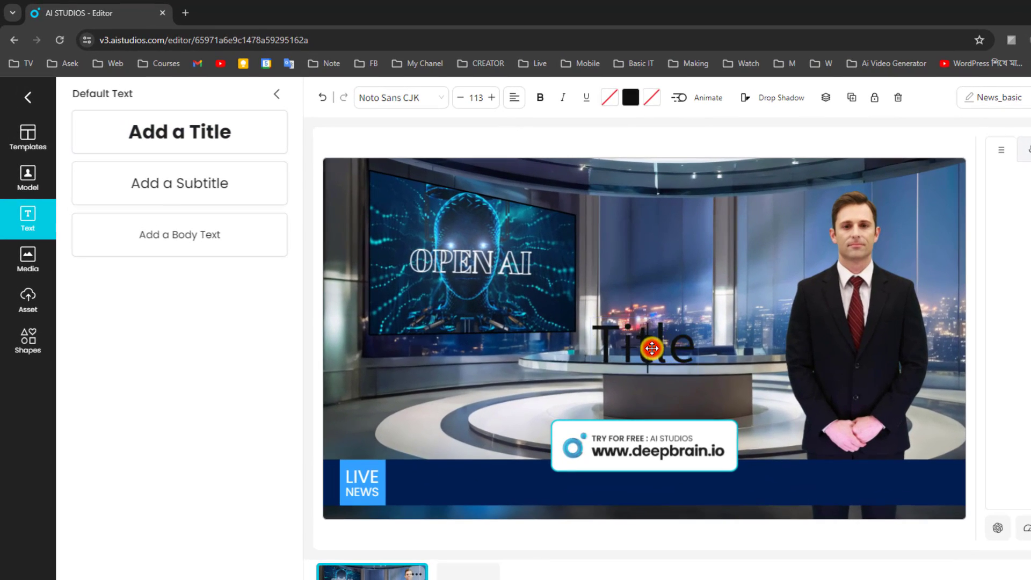
pyautogui.doubleClick(653, 348)
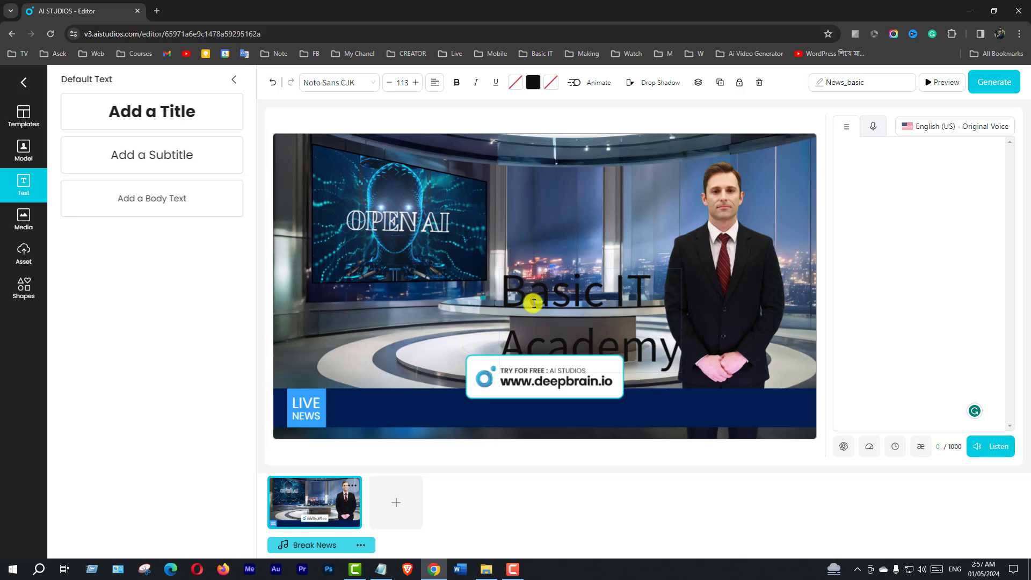
# Step: Widen the title's text box so it fits on one line and move it down onto the blue news bar
pyautogui.moveTo(533, 304); pyautogui.dragTo(434, 288)
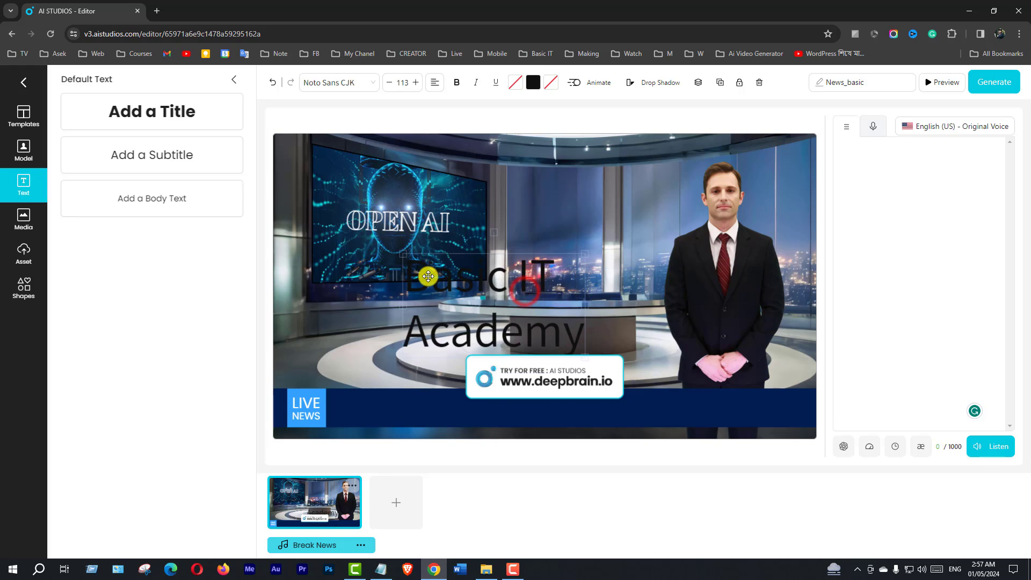
pyautogui.moveTo(588, 311); pyautogui.dragTo(791, 316)
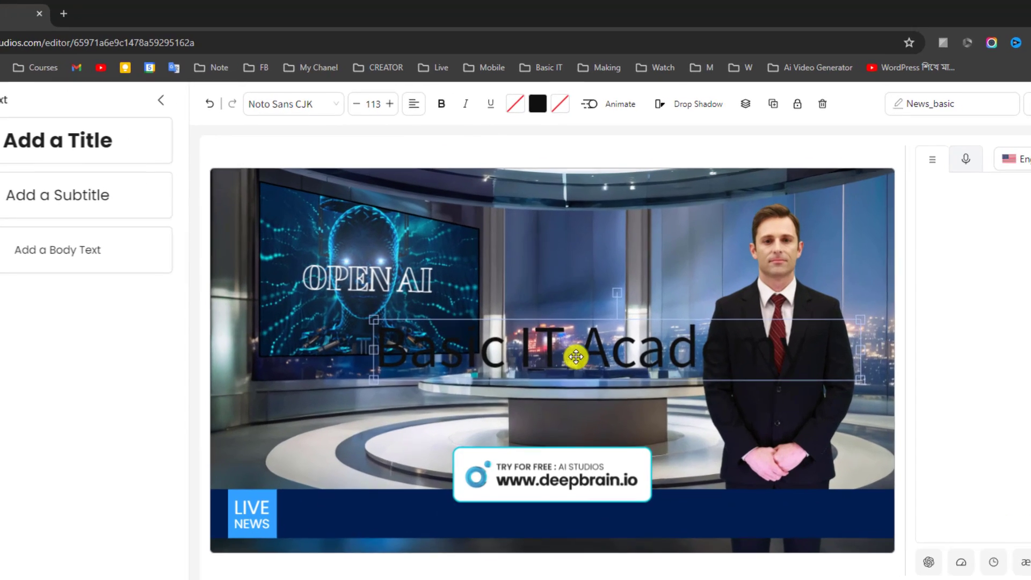
pyautogui.moveTo(564, 285); pyautogui.dragTo(556, 411)
pyautogui.moveTo(568, 531); pyautogui.dragTo(537, 531)
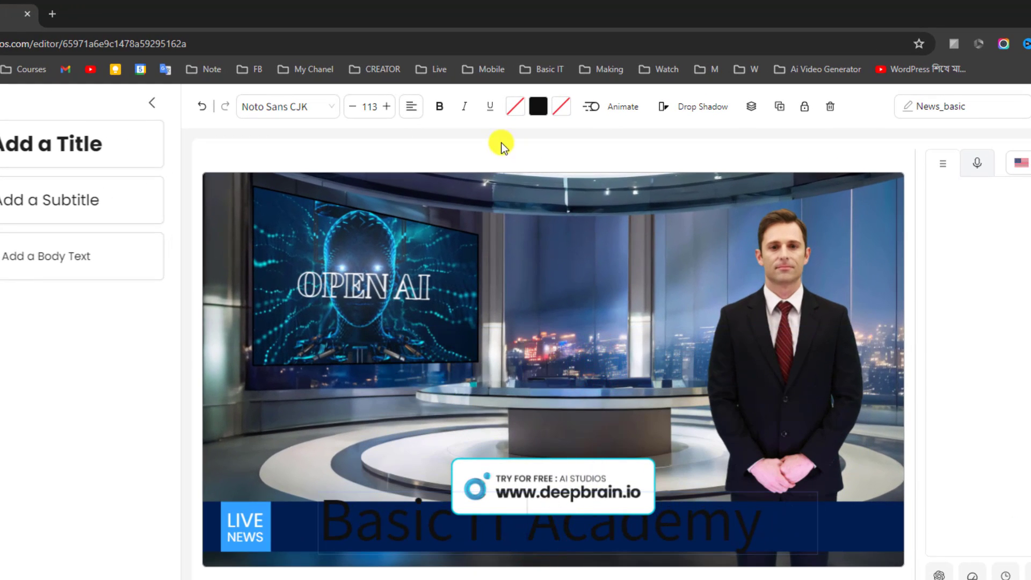
# Step: Set the title's font color to white (#ffffff)
pyautogui.click(539, 106)
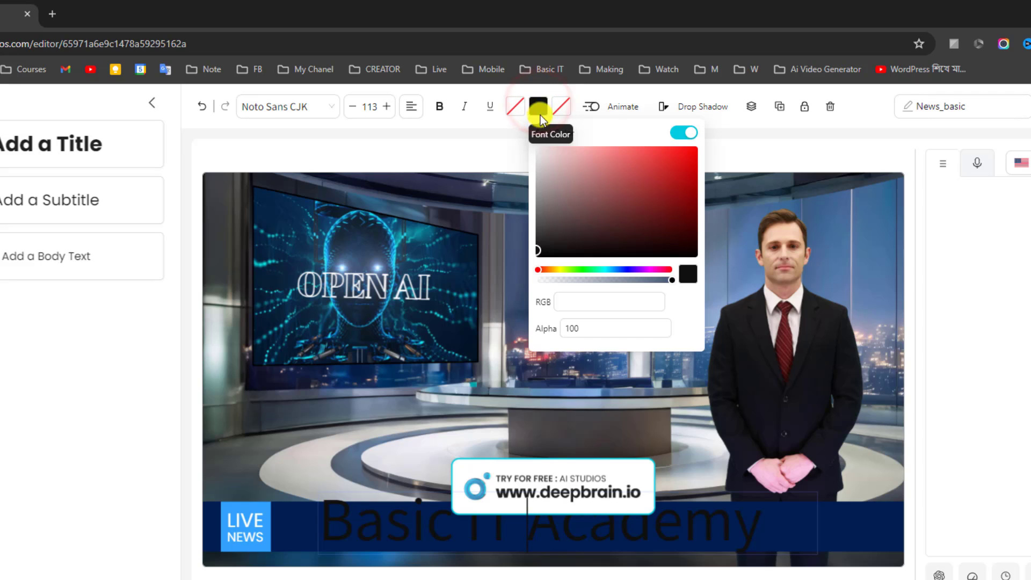
pyautogui.click(544, 151)
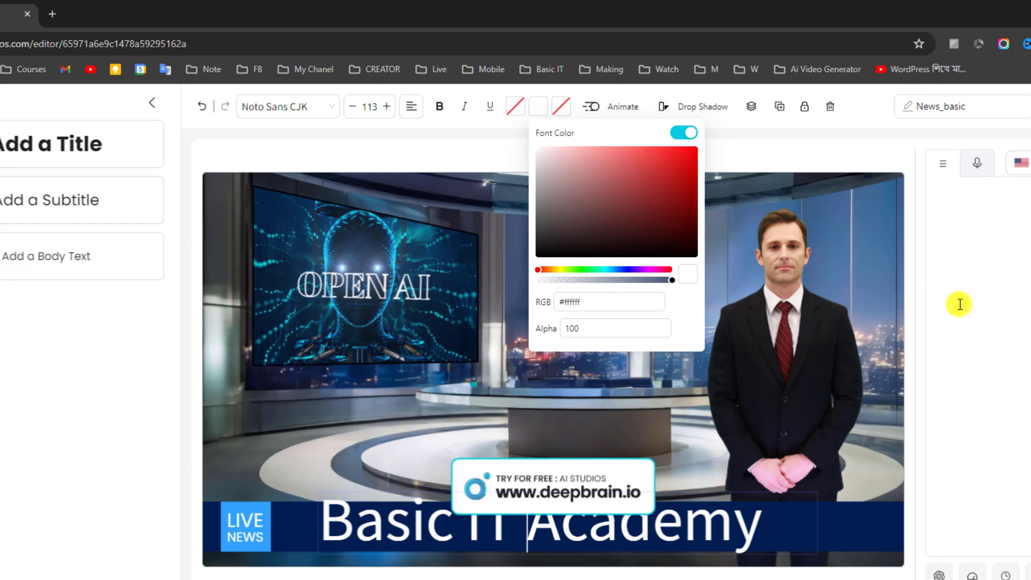
pyautogui.click(975, 317)
# Step: Reduce the title's font size to 100 and place it directly beside the LIVE NEWS label on the blue bar
pyautogui.click(591, 542)
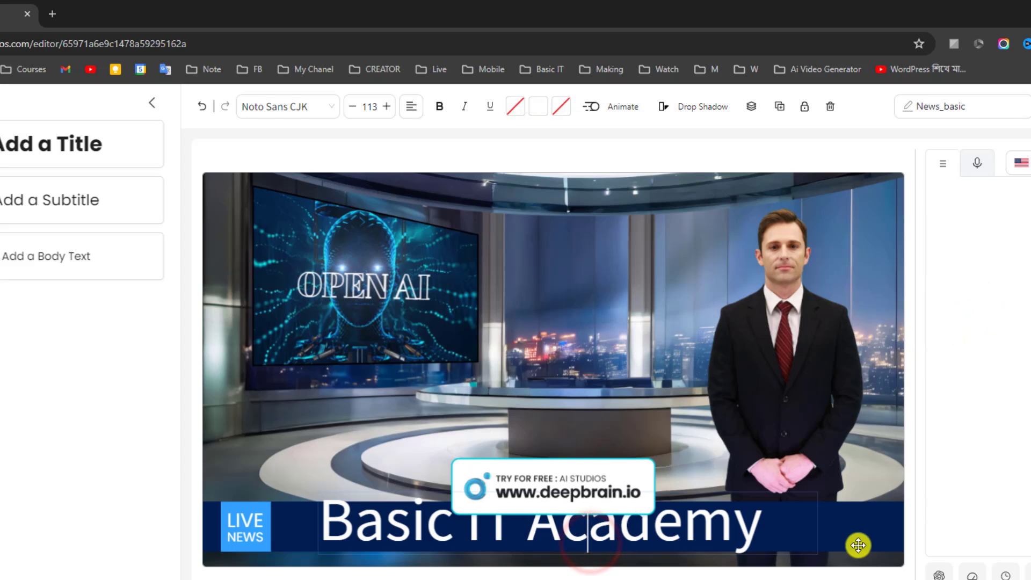
pyautogui.doubleClick(703, 545)
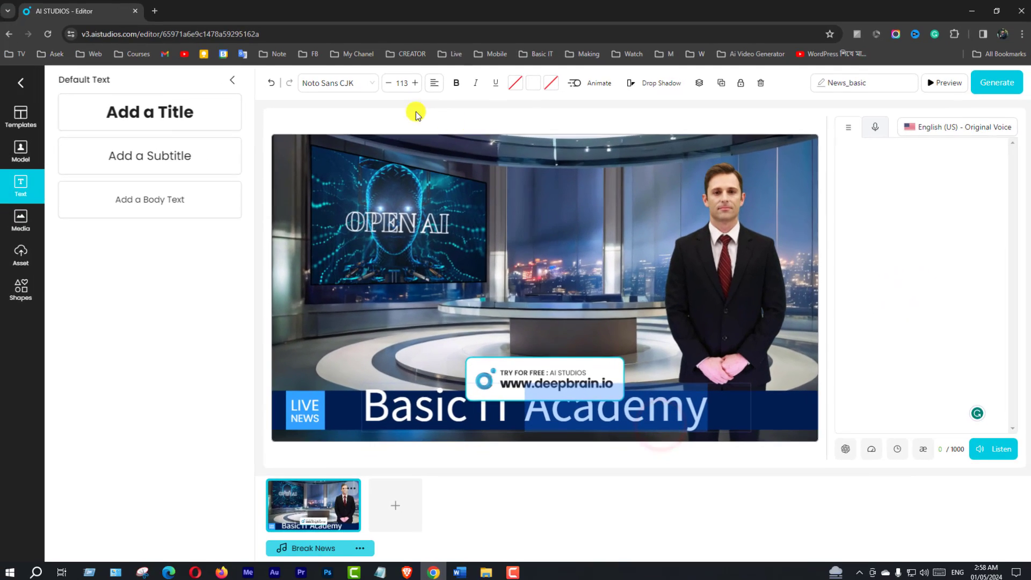
pyautogui.click(352, 106)
pyautogui.click(390, 83)
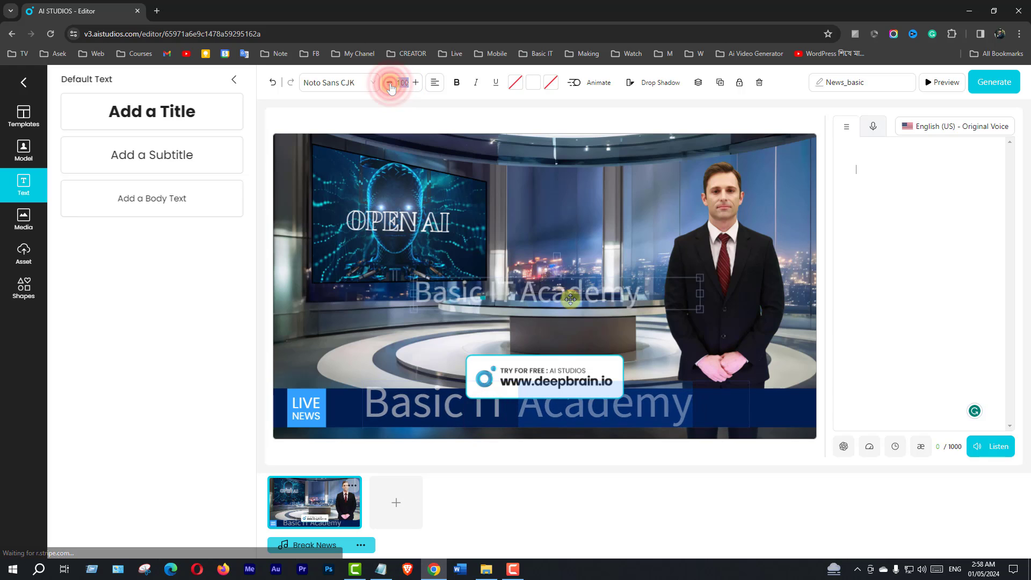
pyautogui.click(569, 299)
pyautogui.moveTo(527, 417); pyautogui.dragTo(490, 416)
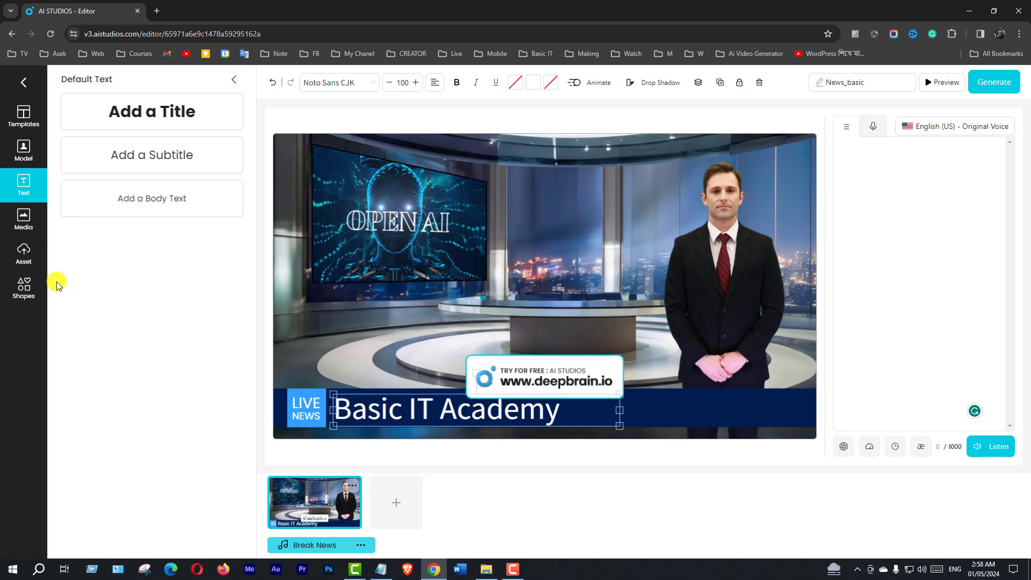
# Step: Open the library of uploaded assets
pyautogui.click(23, 221)
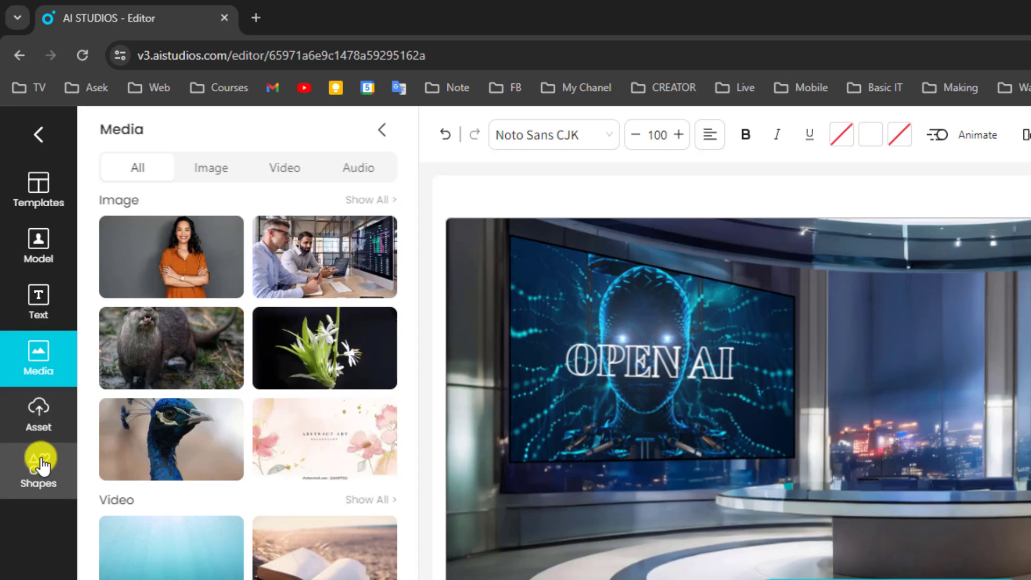
pyautogui.click(38, 414)
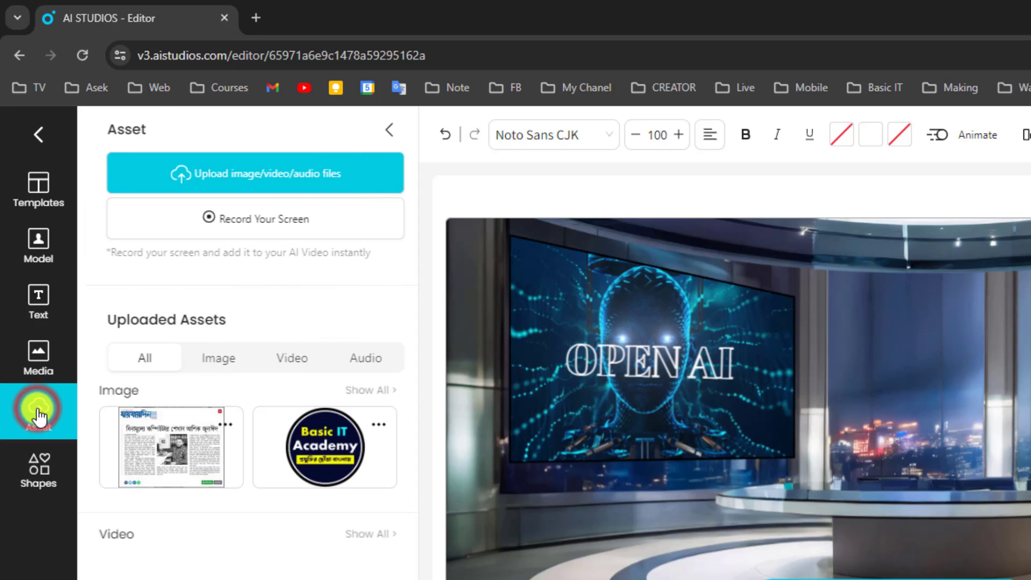
pyautogui.click(227, 185)
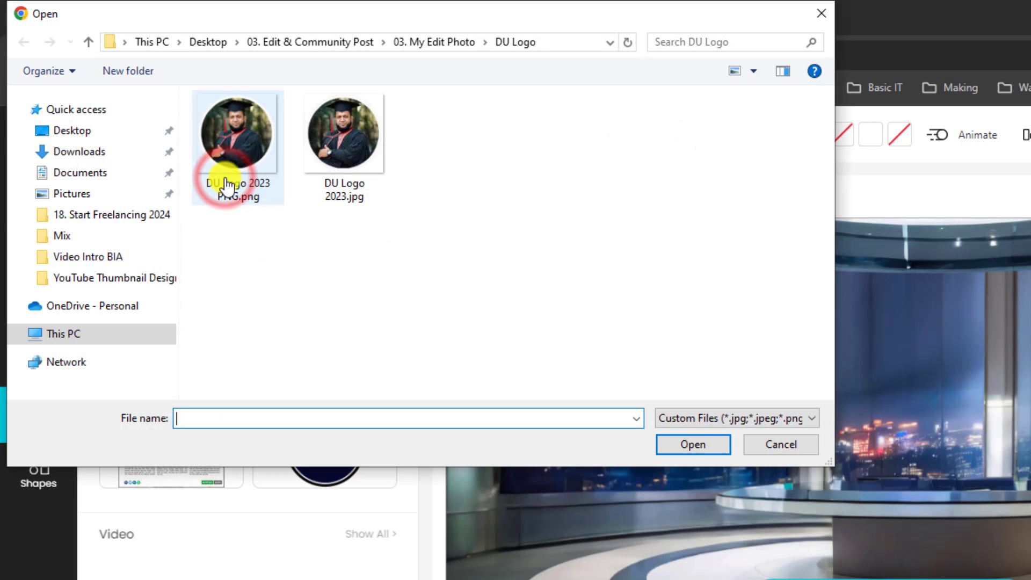
pyautogui.click(104, 135)
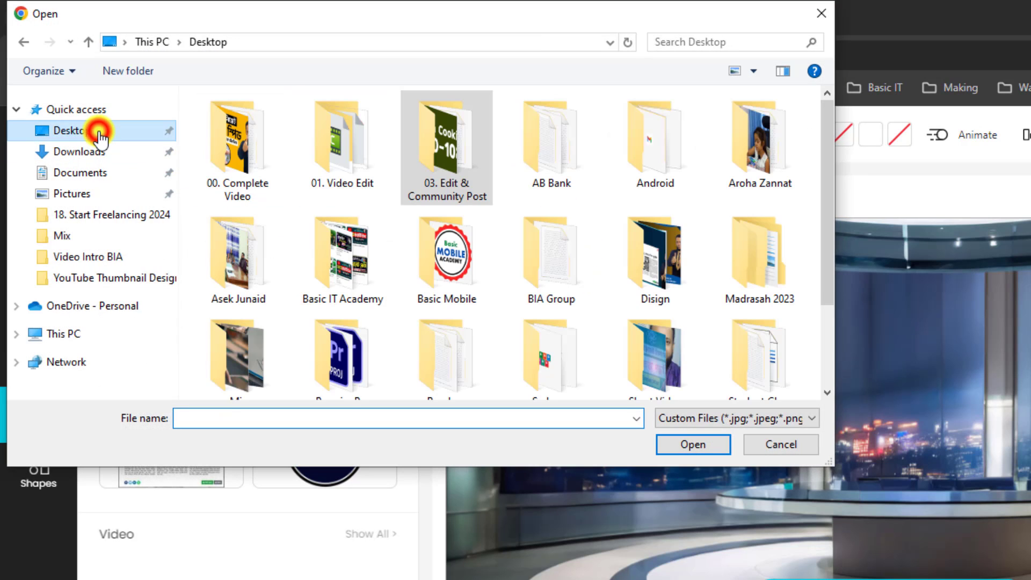
pyautogui.click(100, 171)
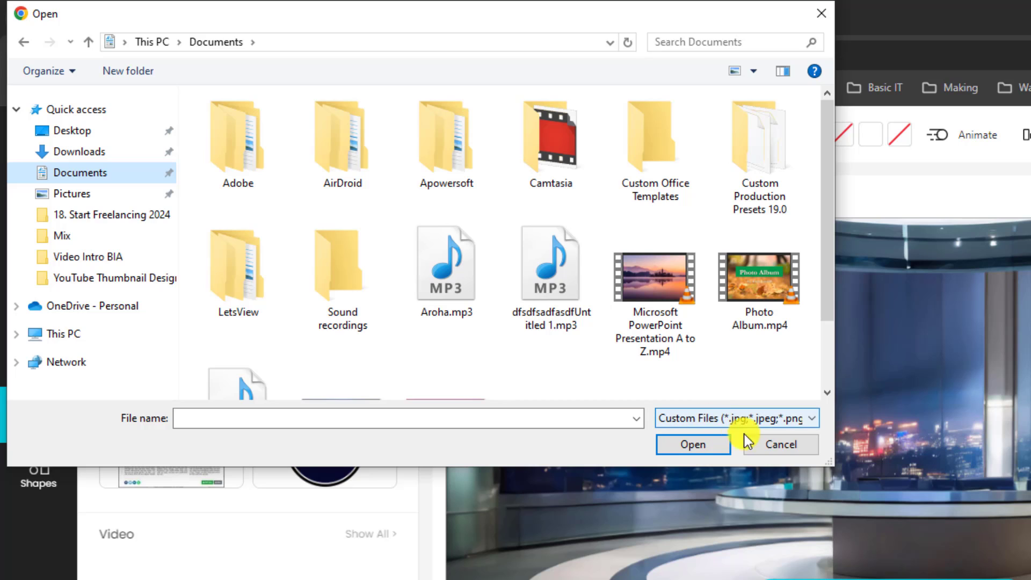
pyautogui.click(788, 446)
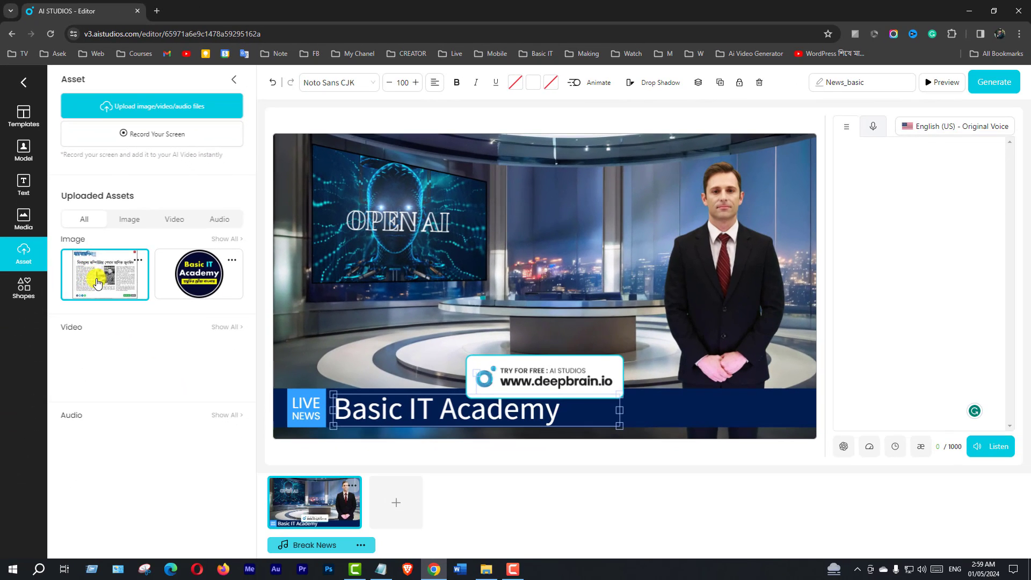
# Step: Add the uploaded newspaper image to the scene, enlarge it slightly and place it beside the presenter, above the blue news bar
pyautogui.click(95, 283)
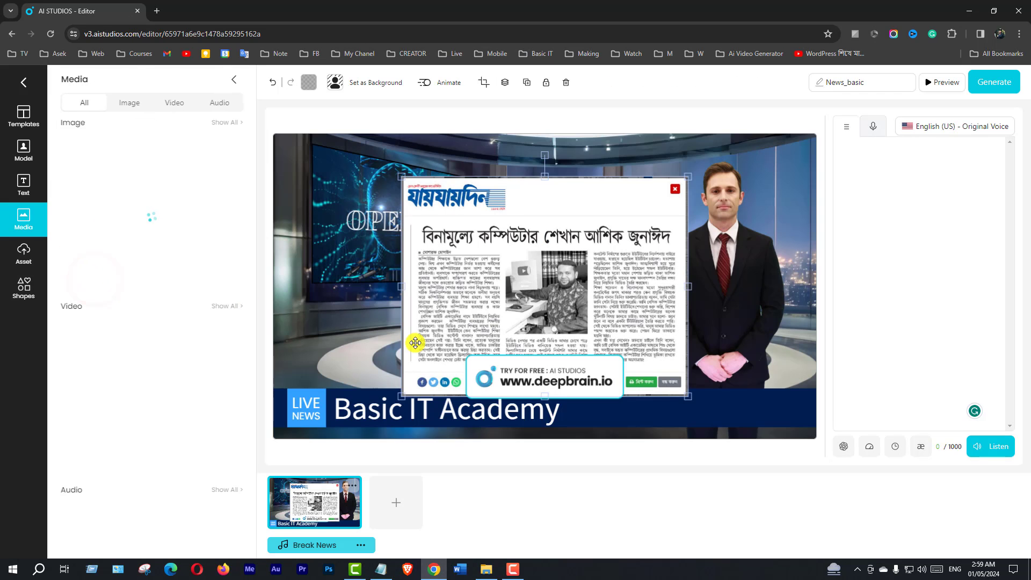
pyautogui.moveTo(544, 288); pyautogui.dragTo(439, 257)
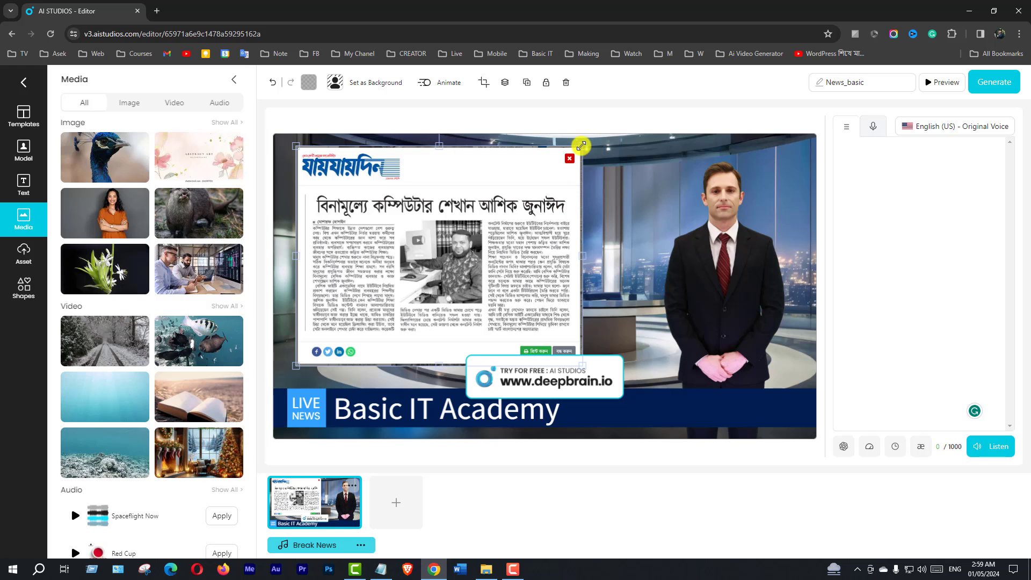
pyautogui.moveTo(581, 146)
pyautogui.mouseDown()
pyautogui.moveTo(593, 138)
pyautogui.moveTo(582, 142)
pyautogui.mouseUp()
pyautogui.moveTo(529, 210); pyautogui.dragTo(577, 224)
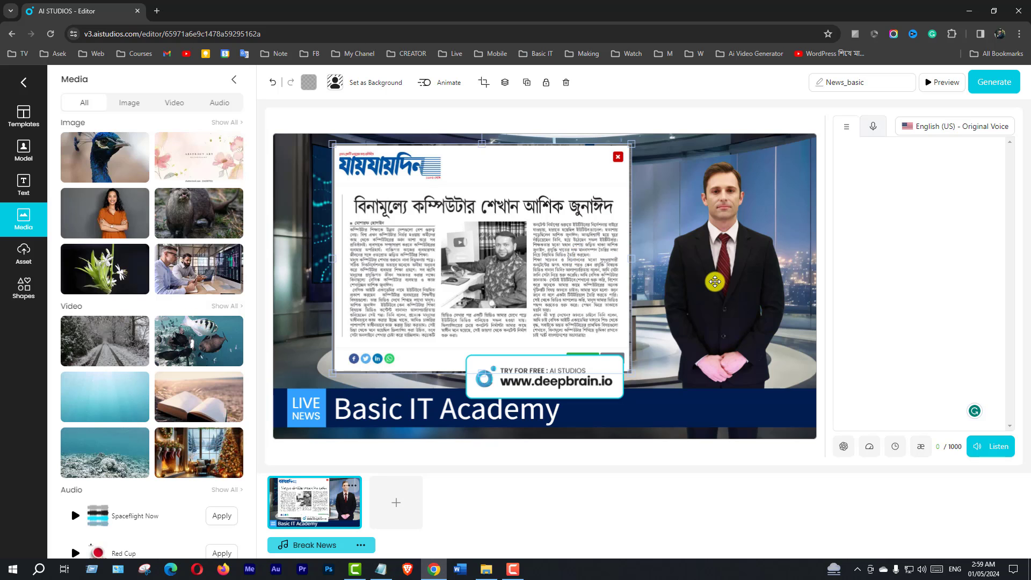
# Step: Select the presenter, open the AI voice selection for the script and search the voices for "bangla"
pyautogui.click(726, 261)
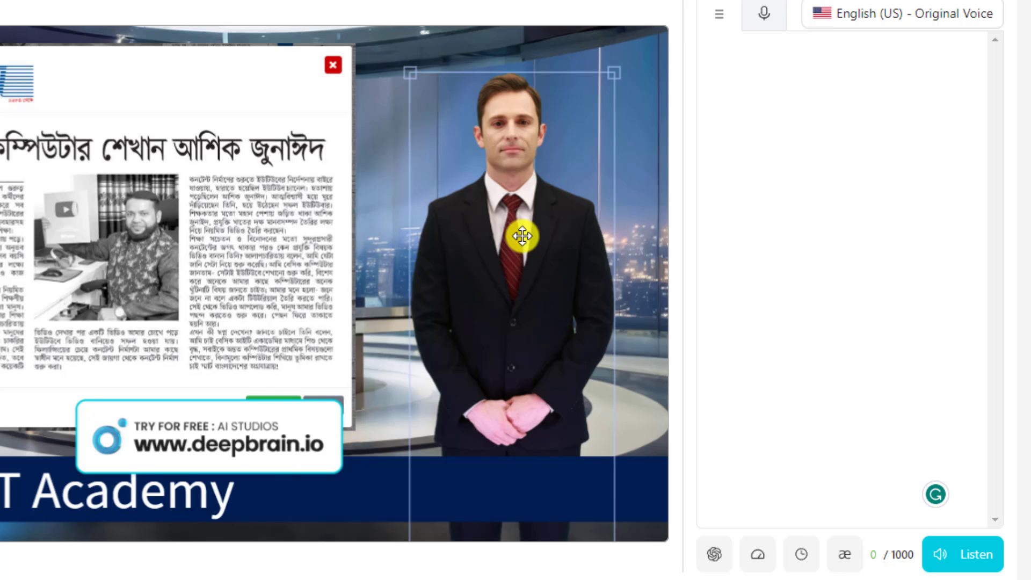
pyautogui.click(811, 92)
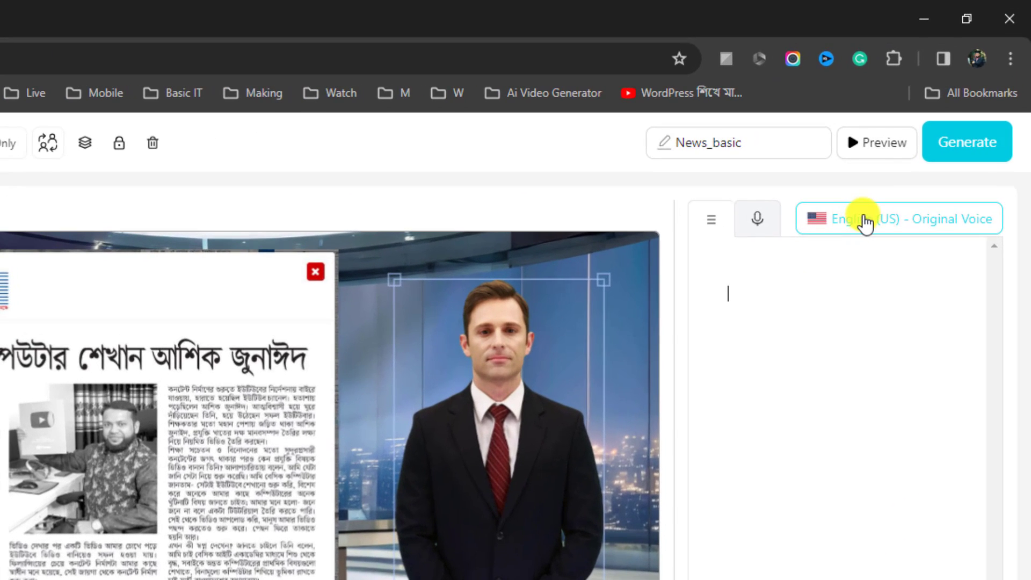
pyautogui.click(938, 128)
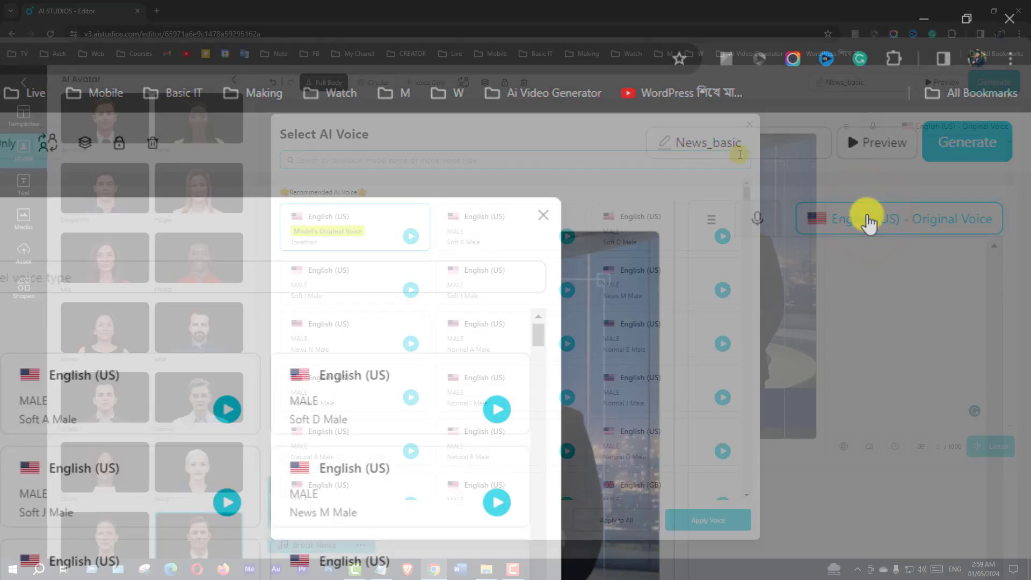
pyautogui.scroll(-10, 643, 306)
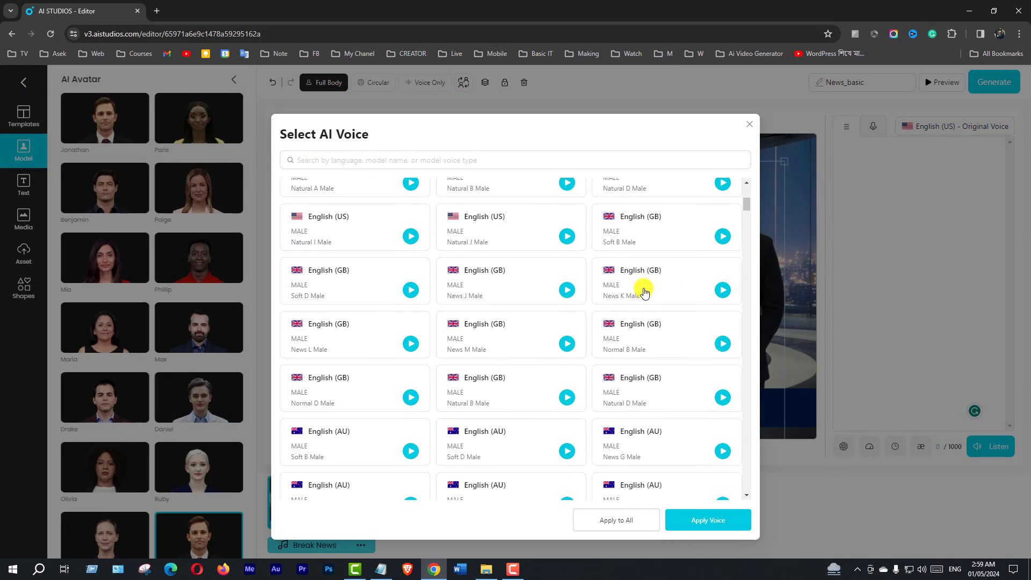
pyautogui.scroll(10, 645, 290)
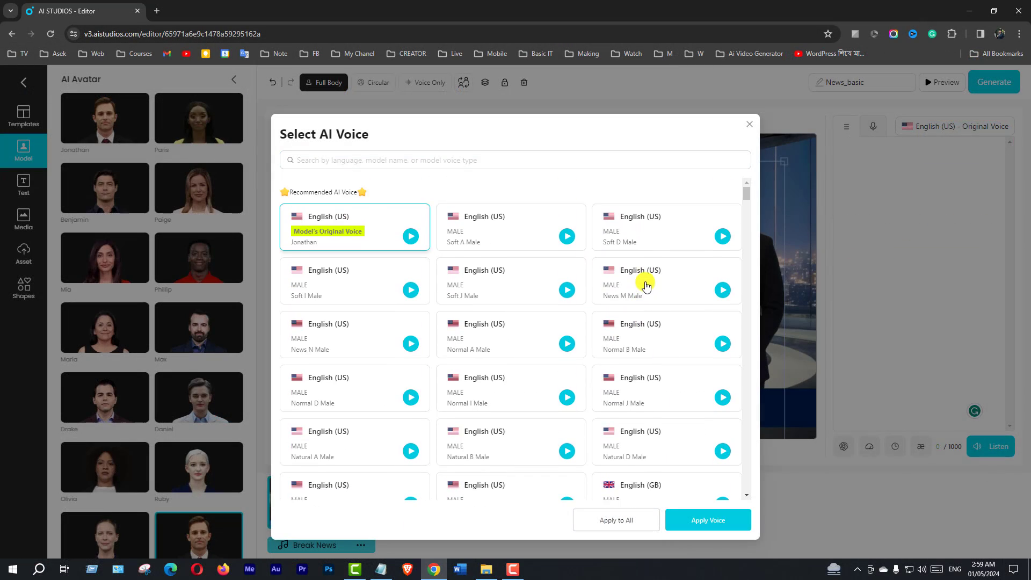
pyautogui.click(322, 158)
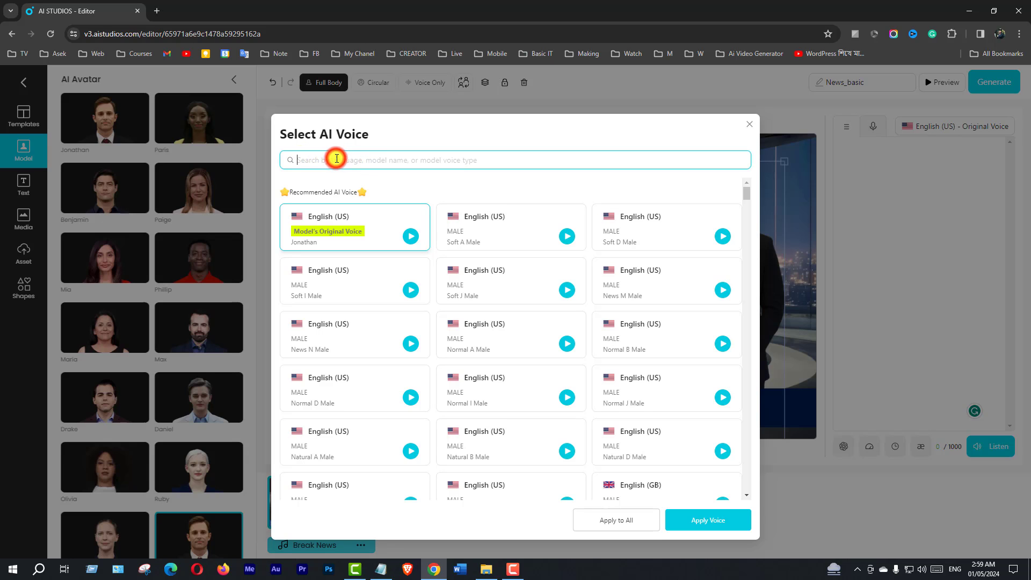
pyautogui.write('bang')
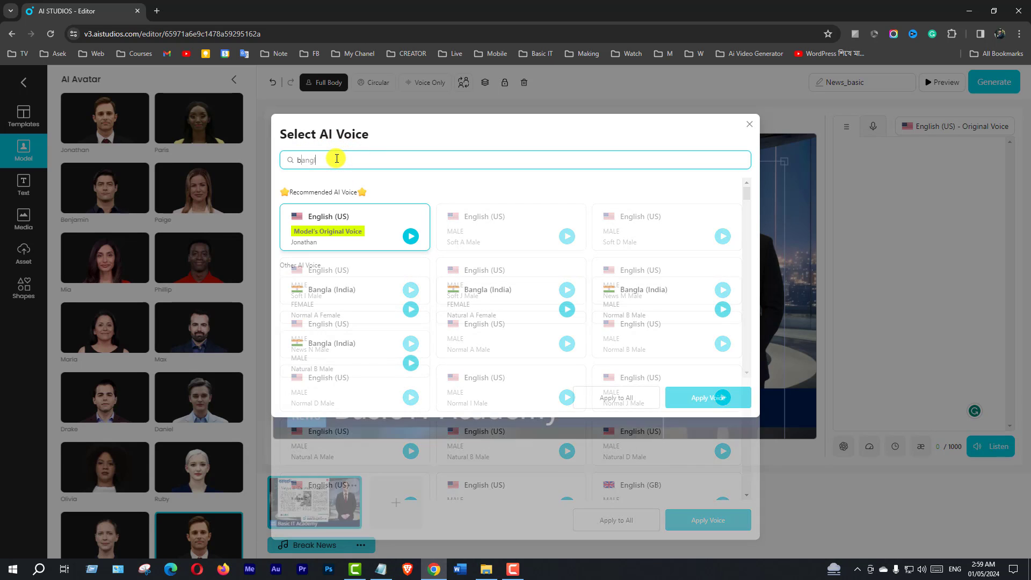
pyautogui.write('la')
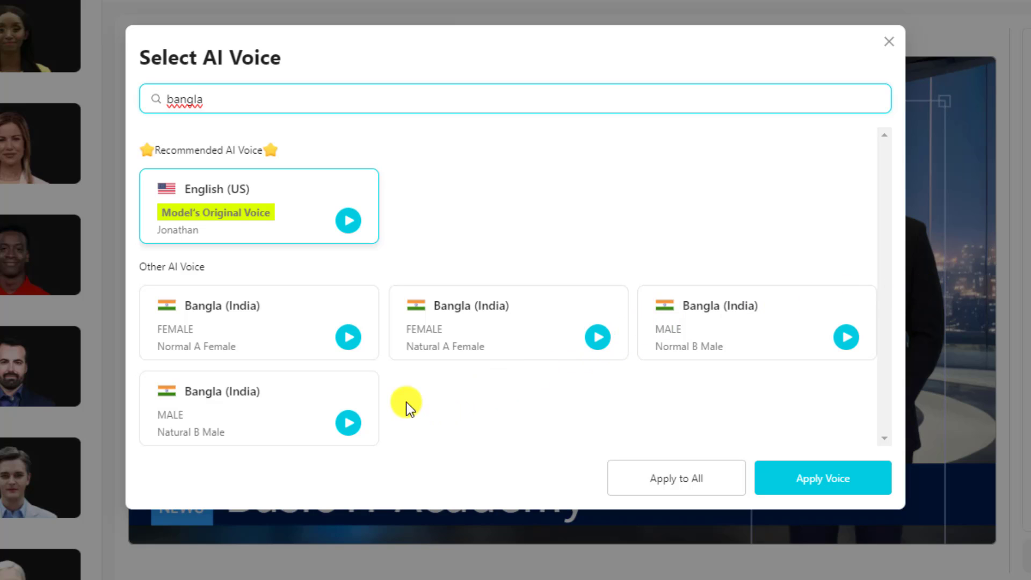
# Step: Listen to the Bangla (India) voice samples and apply the Natural B Male voice to the presenter
pyautogui.click(350, 338)
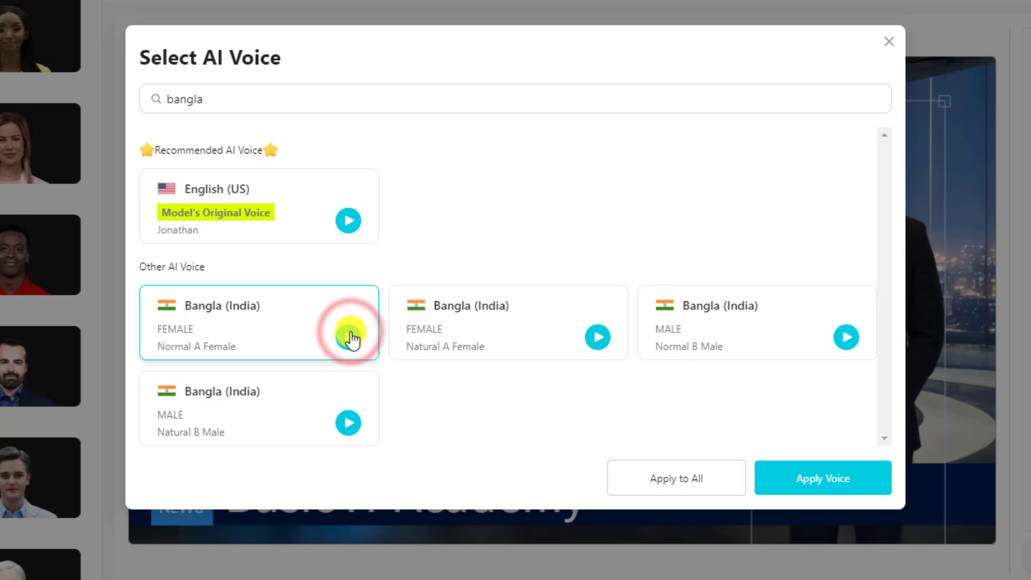
pyautogui.click(597, 339)
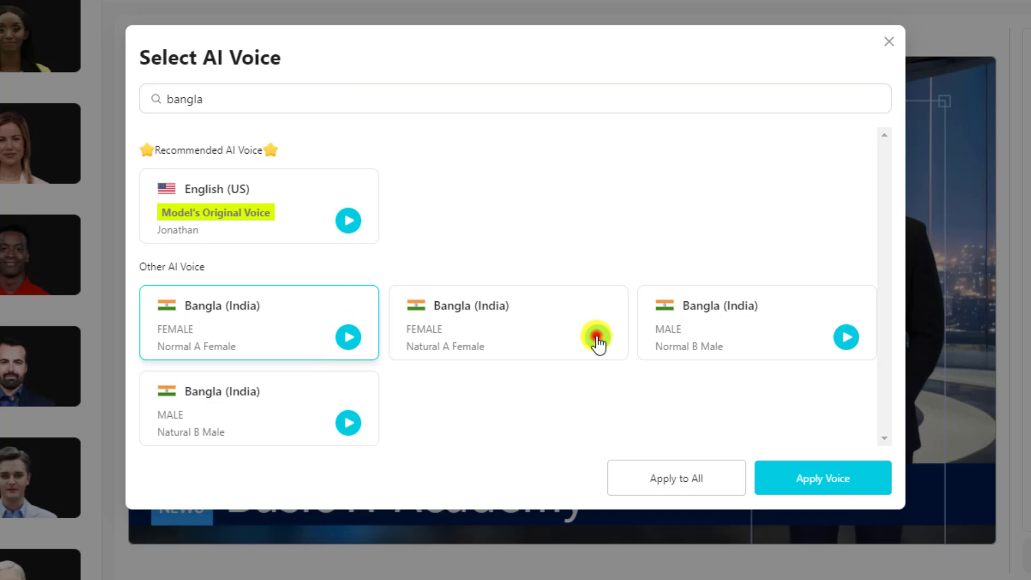
pyautogui.click(844, 335)
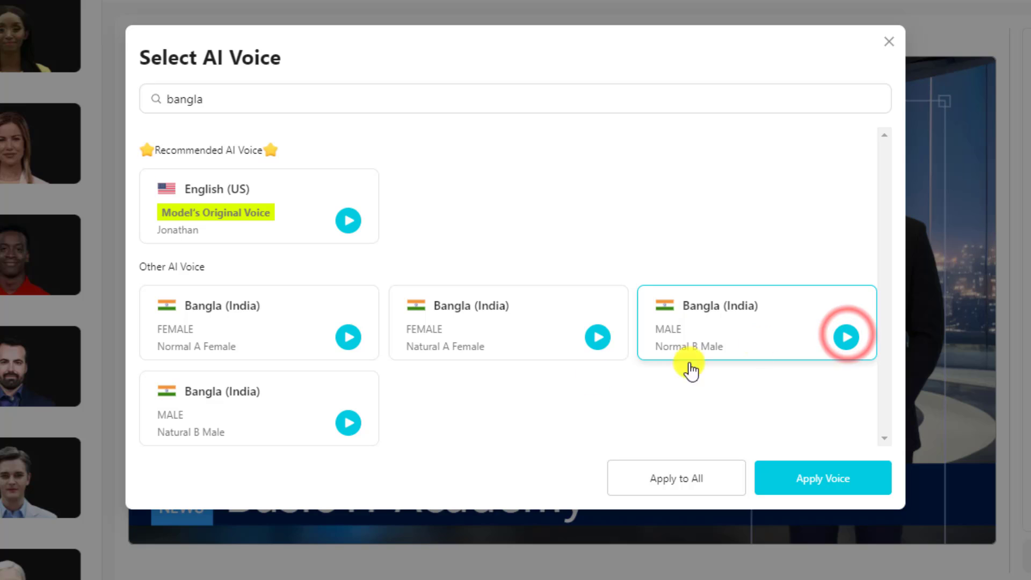
pyautogui.click(352, 427)
pyautogui.click(295, 419)
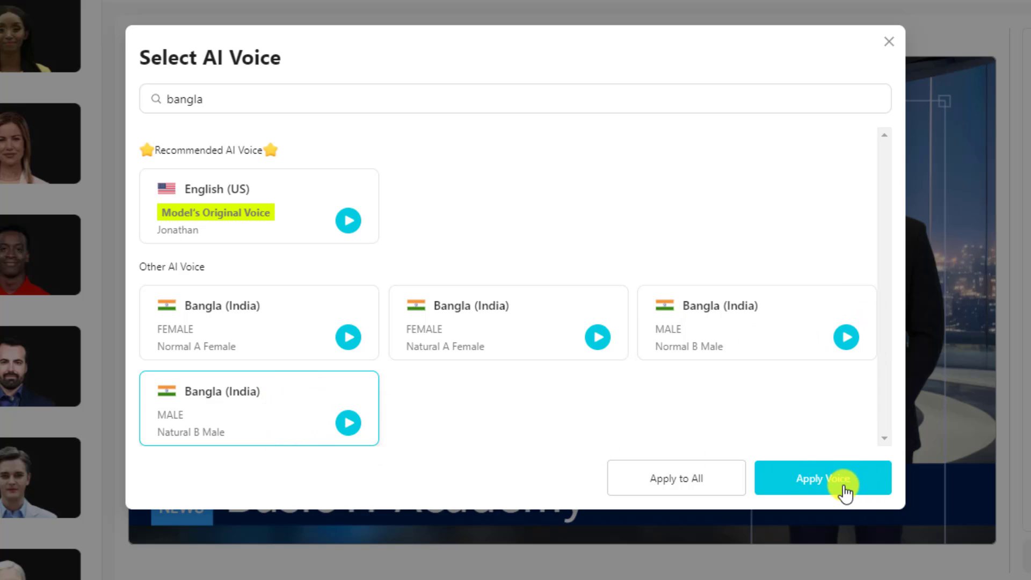
pyautogui.click(817, 478)
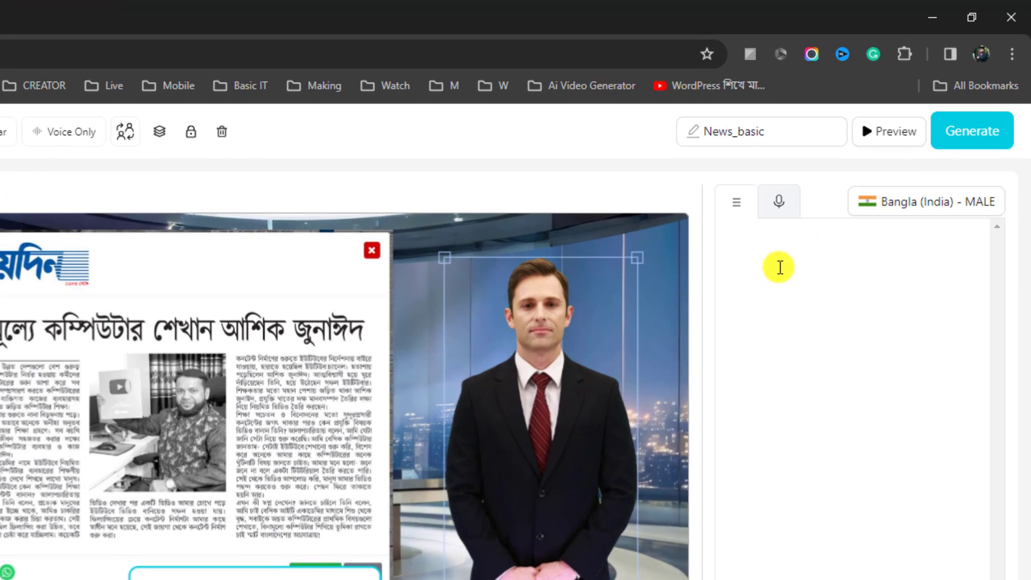
# Step: Enter and listen to the script "আসসালামু আলাইকুম। বেসিক আইটি একাডেমিতে আপনাকে স্বাগতম। বেসিক আইটি একাডেমি সম্পূর্ণ বিনামূল্যে আইটি স্কিল ডেভেলপমেন্ট প্লাটফর্ম। আমাদের ১০টি কম্পিউটার কোর্স সম্পূর্ণ ফ্রি।"
pyautogui.write('sdfh')
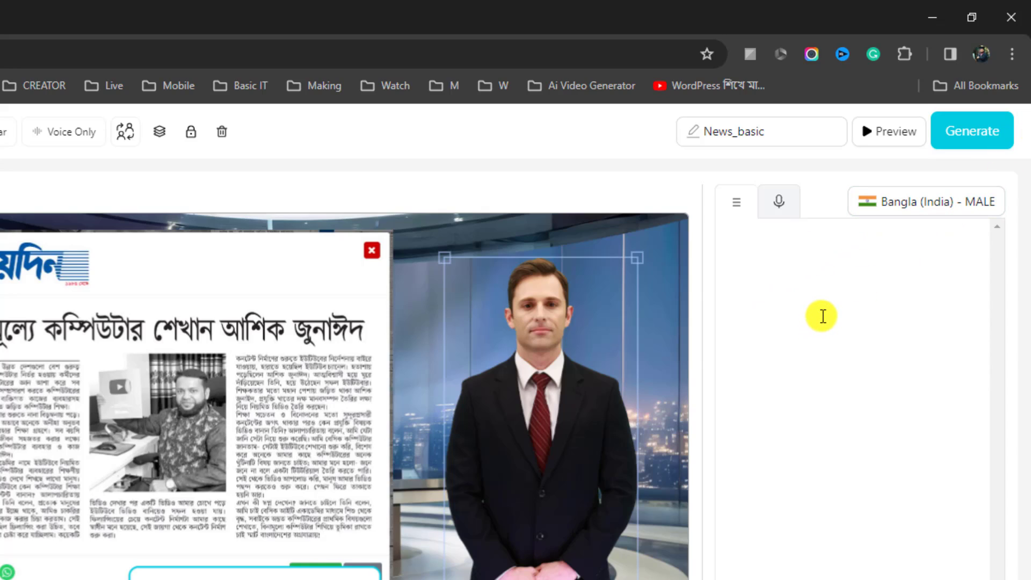
pyautogui.write('আসসালামু আলাইকুম।  বেসিক আইটি একাডেমিতে আপনাকে স্বাগতম।  বেসিক আইটি একাডেমি সম্পূর্ণ বিনামূল্যে আইটি স্কিল ডেভেলপমেন্ট প্লাটফর্ম।  আমাদের ১০টি কম্পিউটার কোর্স সম্পূর্ণ ফ্রি।')
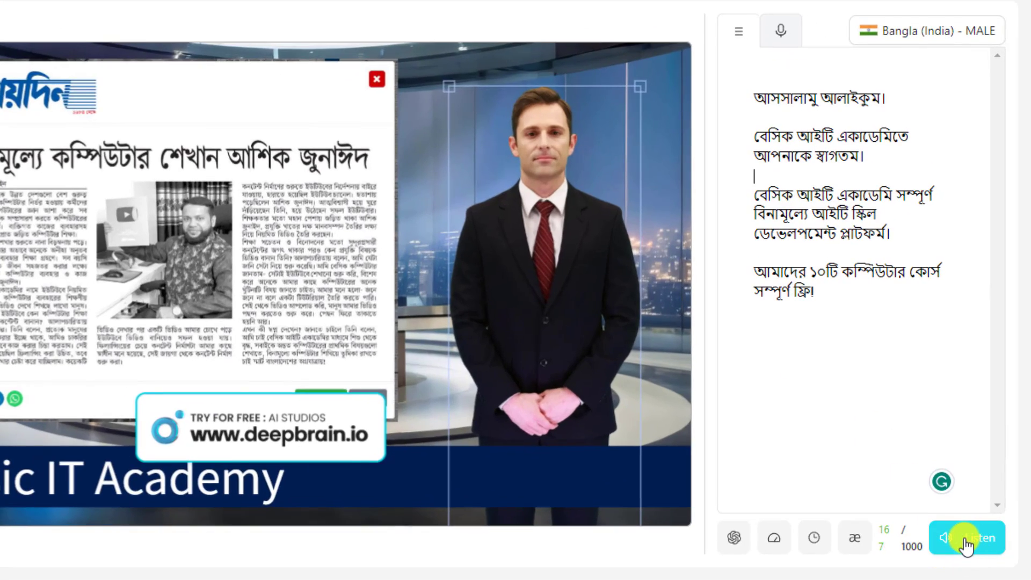
pyautogui.click(967, 544)
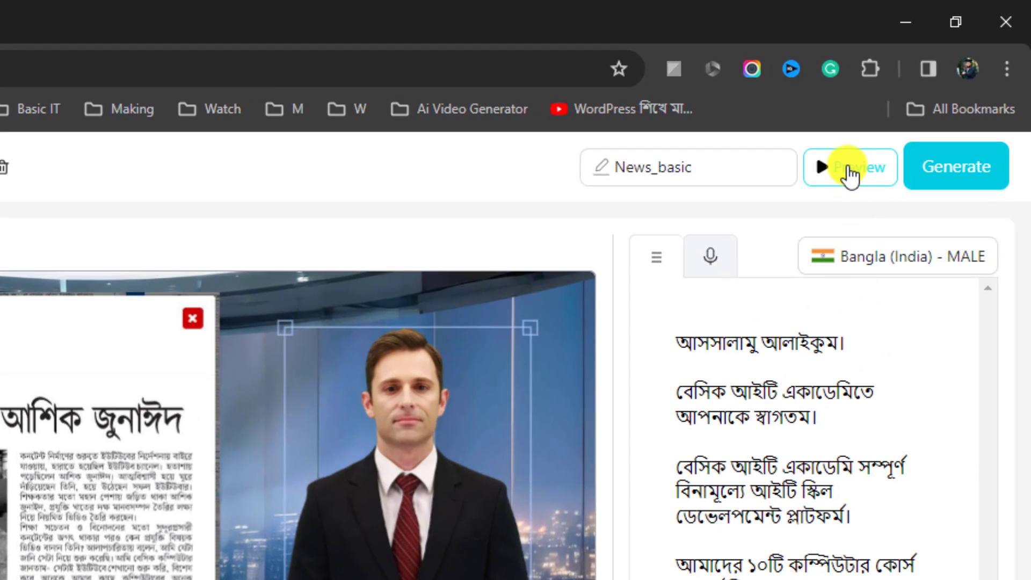
# Step: Generate the entire video and download the finished News_basic project from the dashboard
pyautogui.click(959, 177)
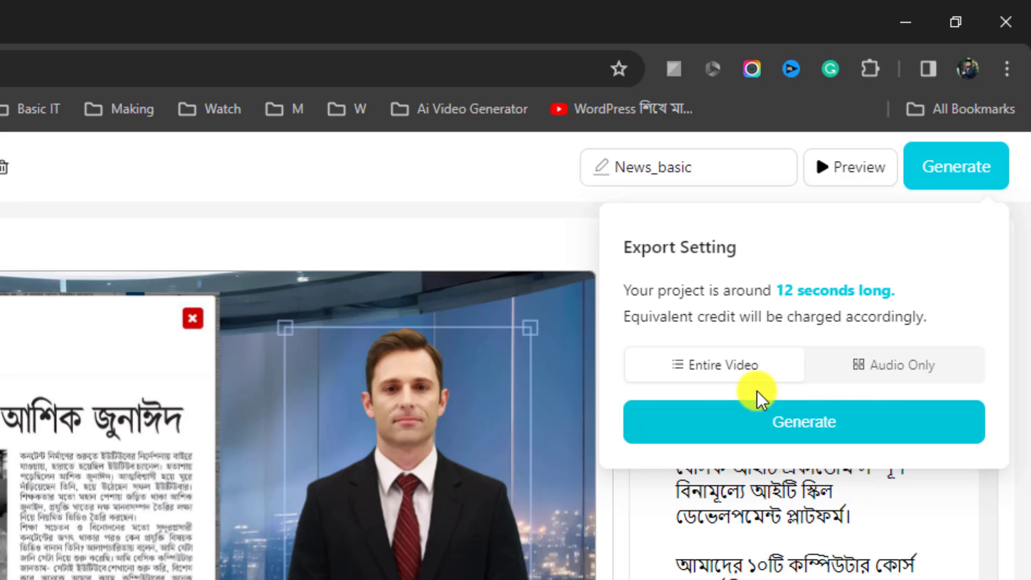
pyautogui.click(809, 424)
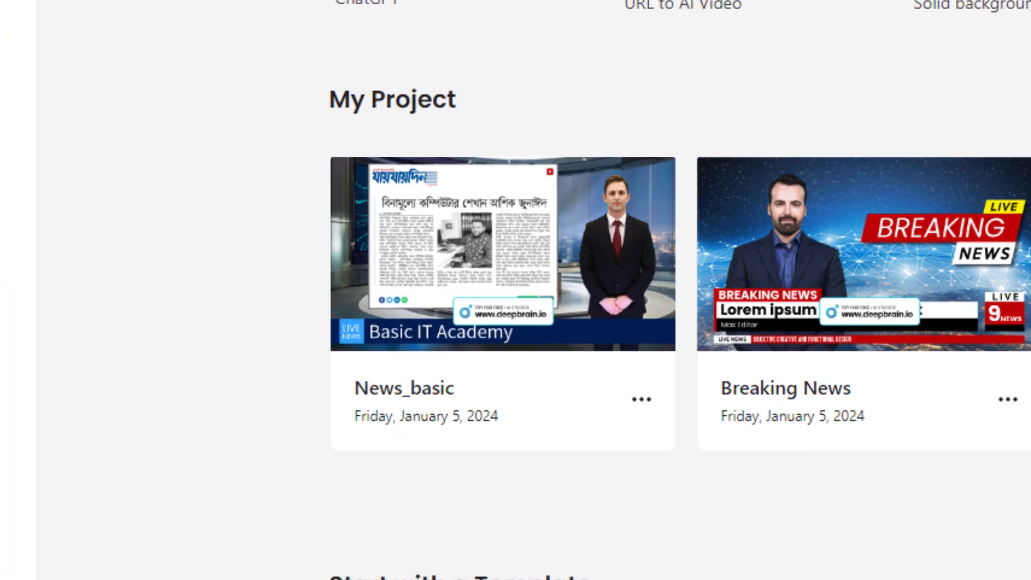
pyautogui.moveTo(286, 434)
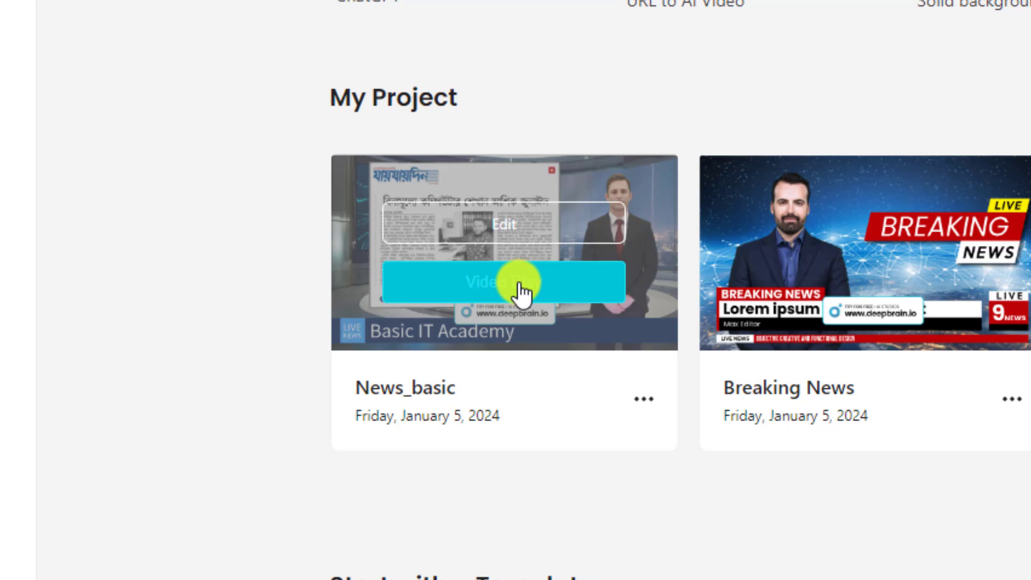
pyautogui.click(644, 398)
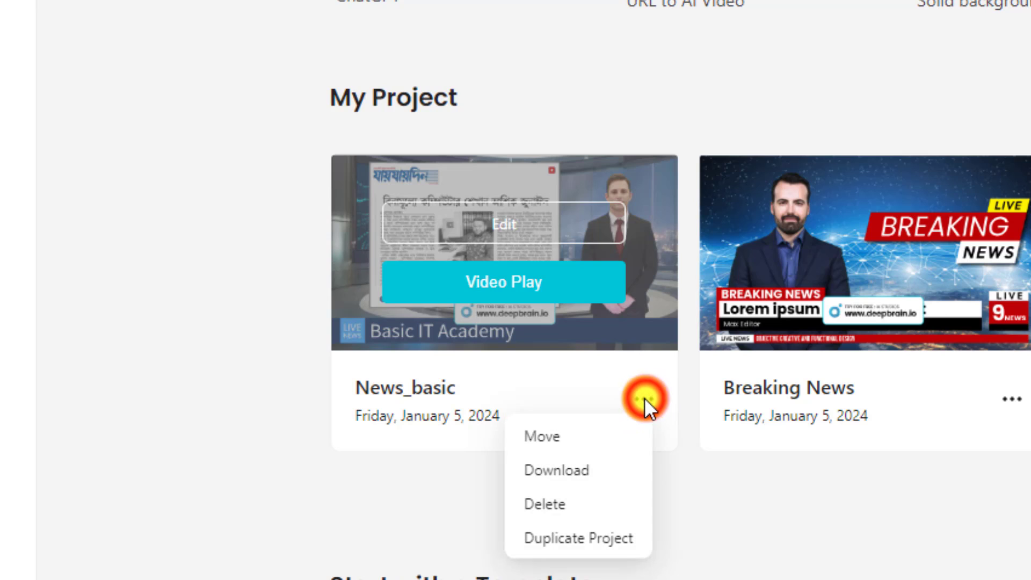
pyautogui.click(569, 472)
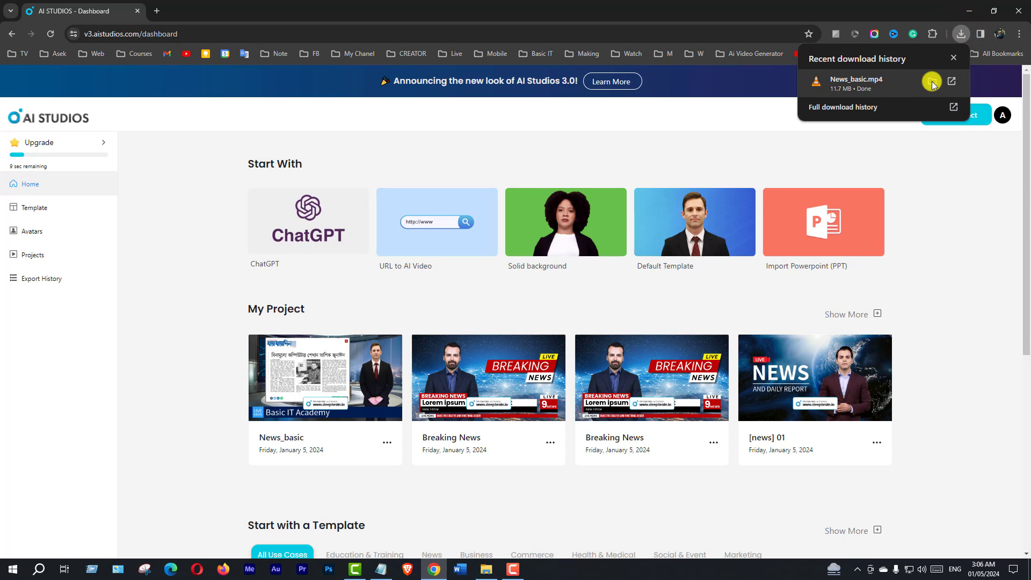
# Step: Locate the downloaded News_basic.mp4 in its folder and watch it in VLC media player, pausing and resuming playback
pyautogui.click(933, 82)
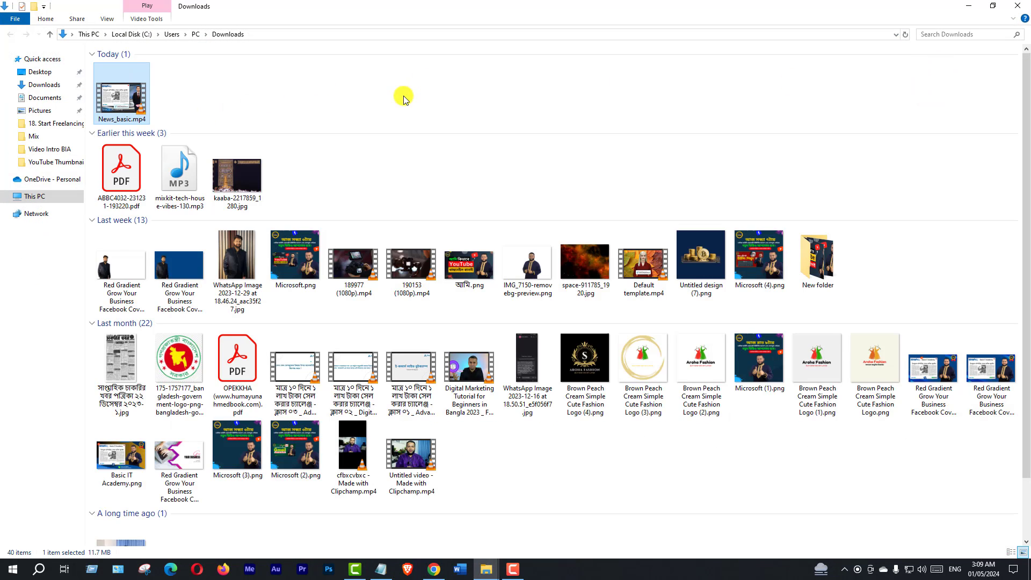
pyautogui.click(126, 99)
pyautogui.doubleClick(125, 98)
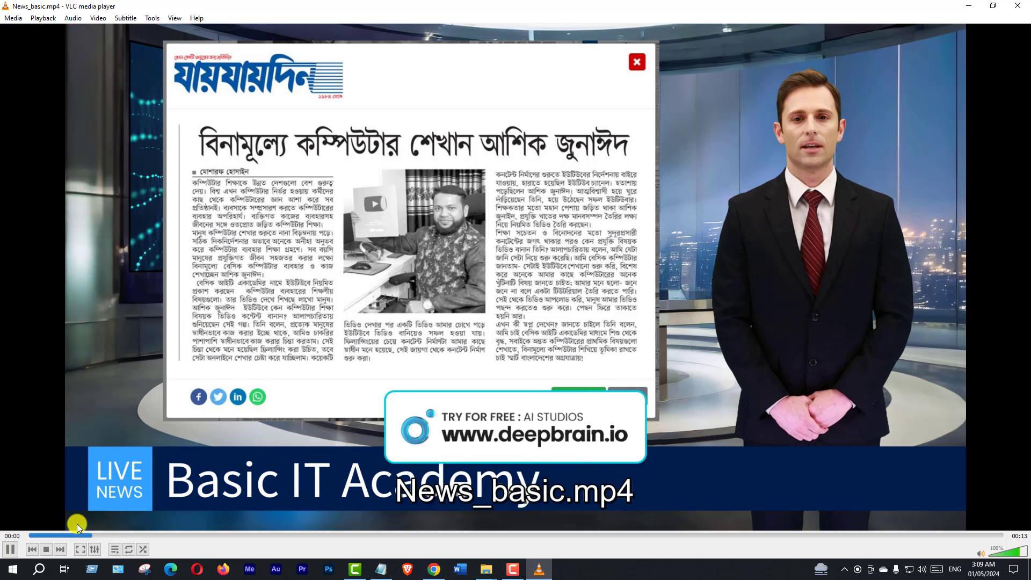
pyautogui.click(9, 549)
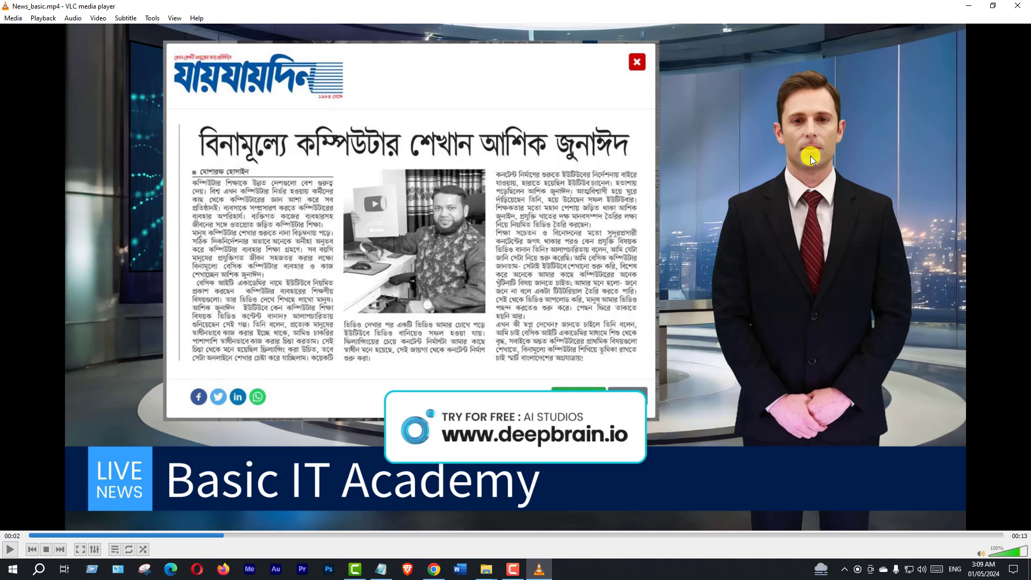
pyautogui.click(9, 550)
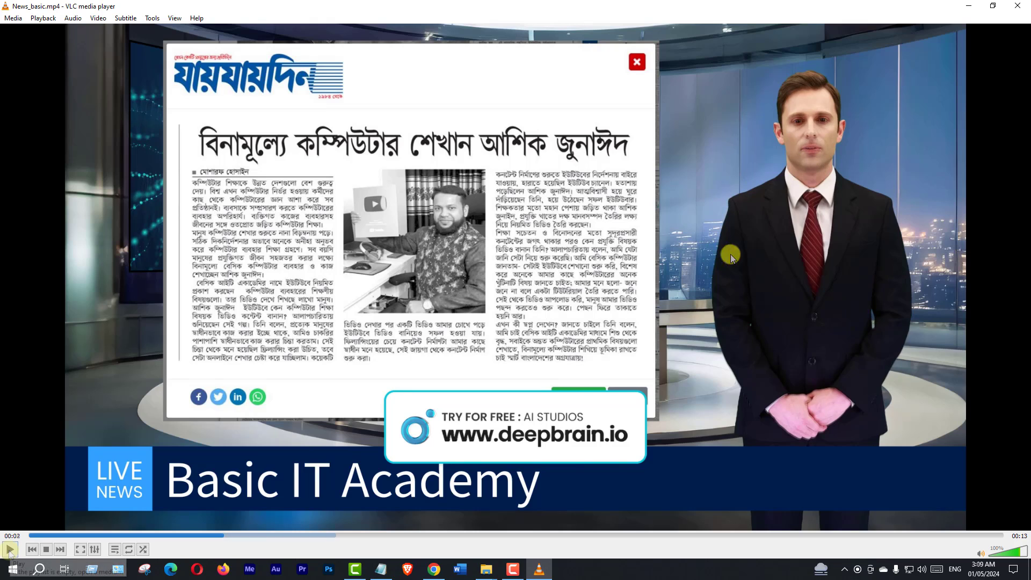